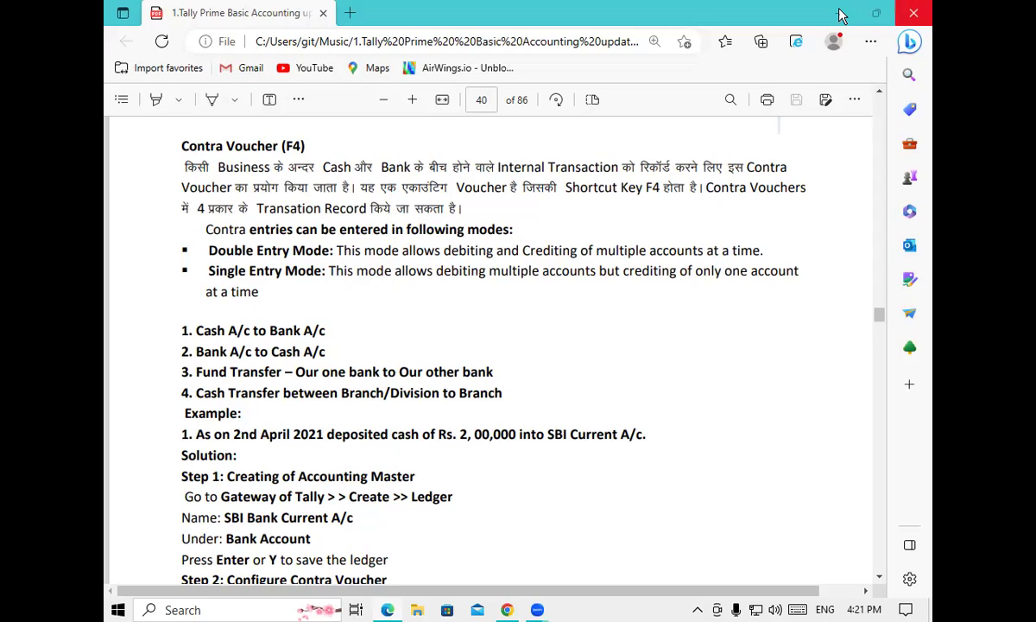
Switch to TallyPrime and continue in Educational Mode.
key(super+d)
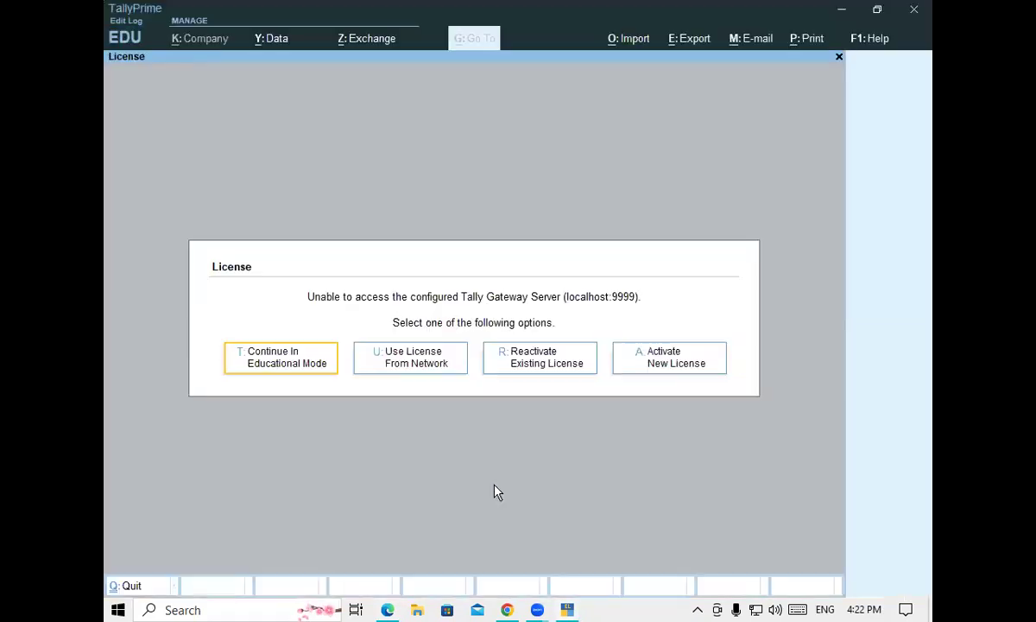
key(Return)
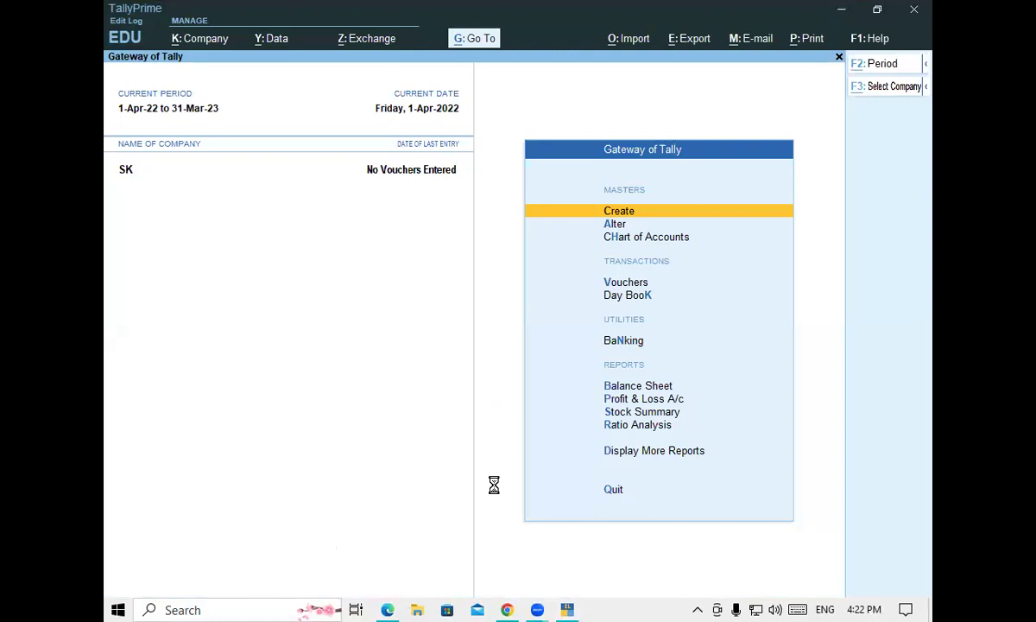
Start selecting another company and browse to the D:\ drive for its data.
key(F3)
key(Up)
key(Up)
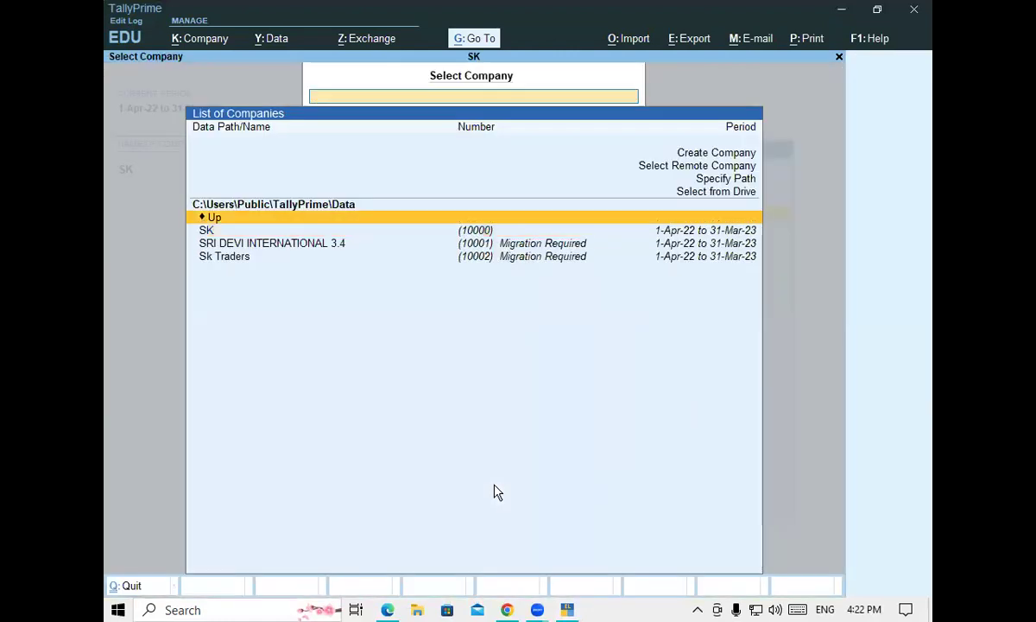
key(Return)
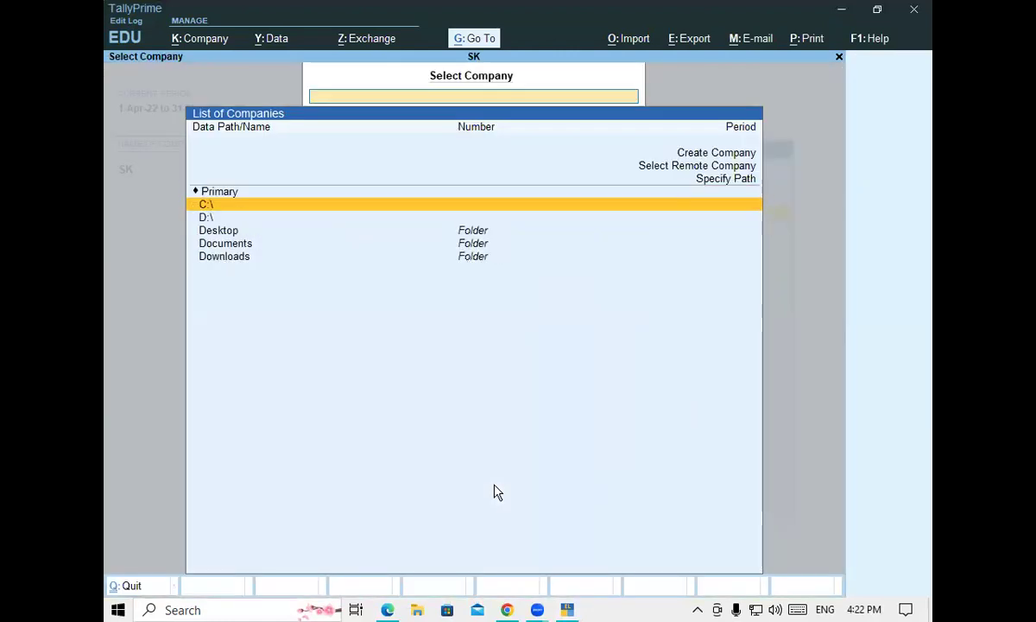
key(Down)
key(Return)
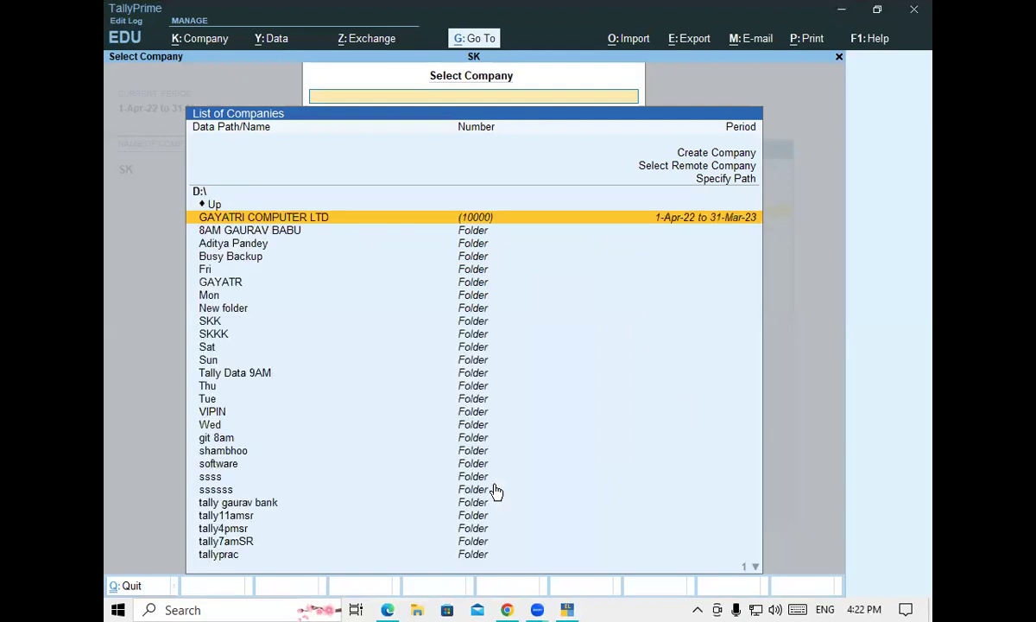
Load the company Gayatri Computer Ltd from the tally4pmsr folder.
key(Down)
key(Down)
key(Down)
key(Down)
key(Down)
key(Down)
key(Down)
key(Down)
key(Down)
key(Down)
key(Down)
key(Down)
key(Down)
key(Down)
key(Down)
key(Down)
key(Down)
key(Down)
key(Down)
key(Down)
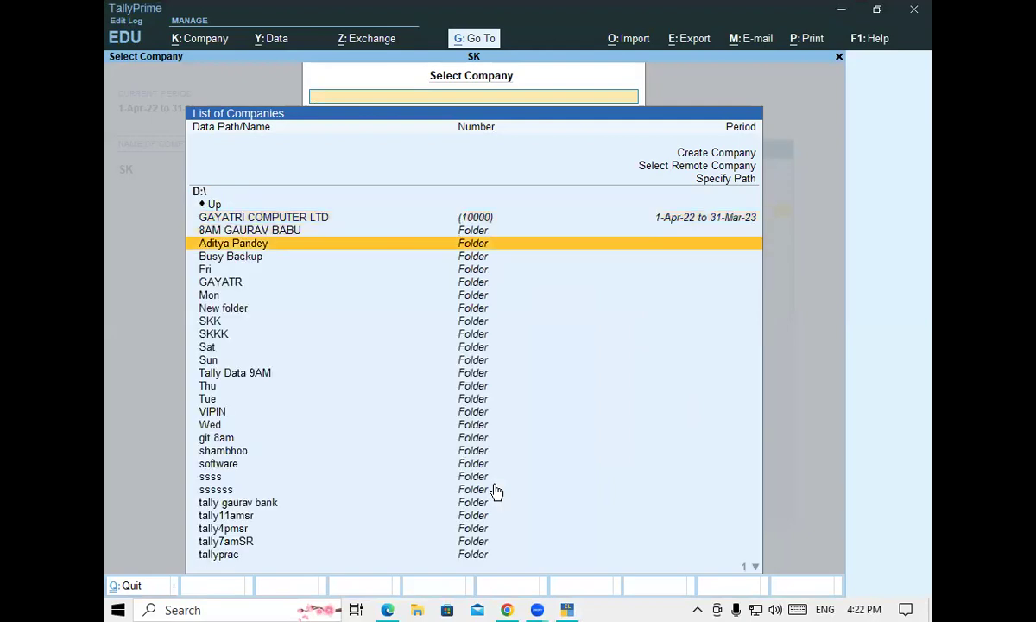
key(Down)
key(Down)
key(Down)
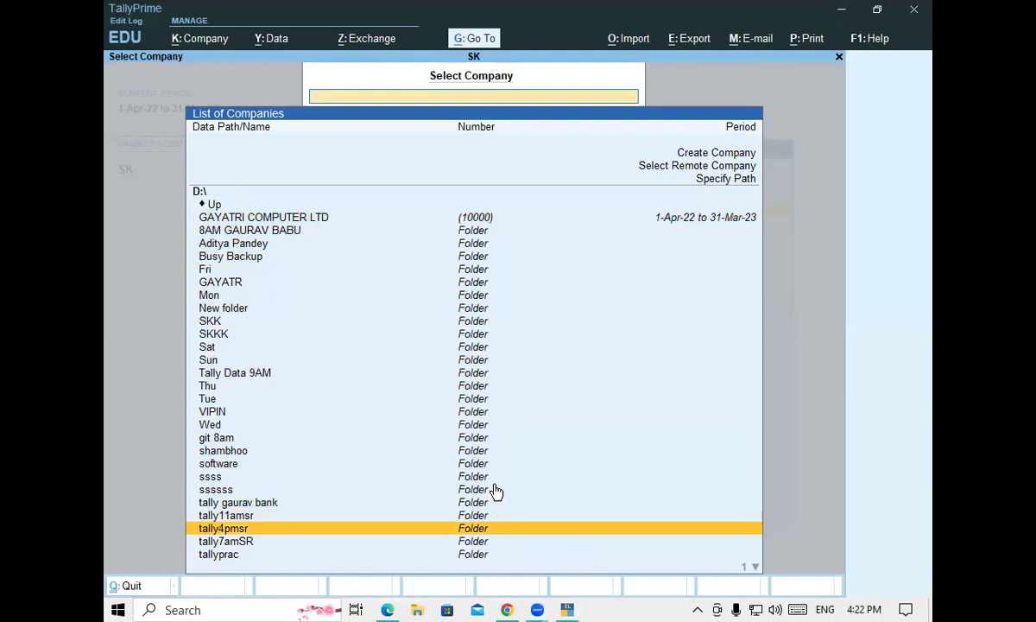
key(Return)
key(Return)
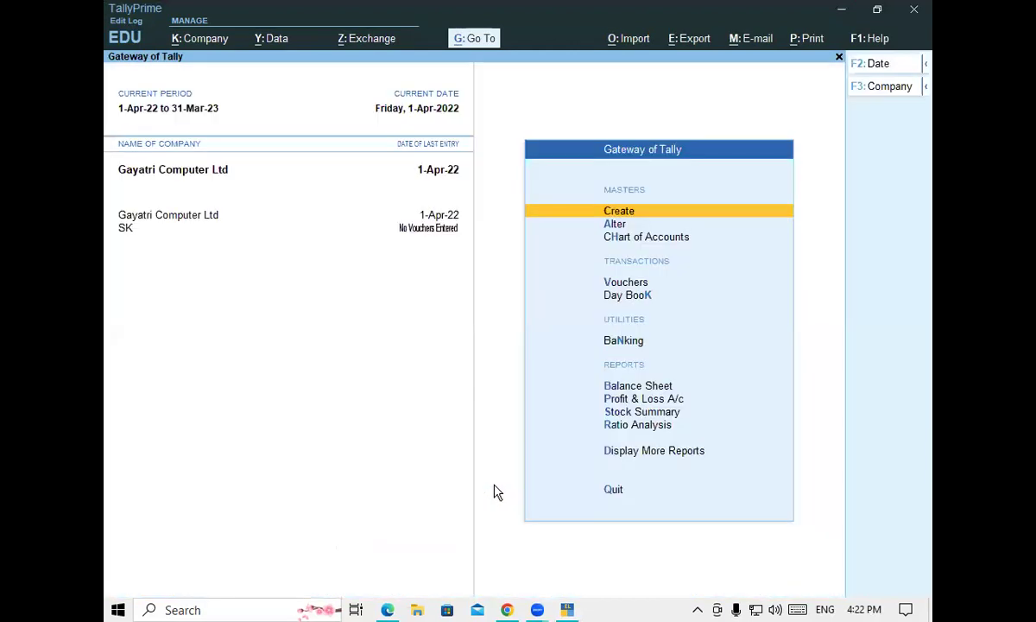
Start a new accounting voucher and change its type to Contra.
key(Down)
key(Down)
key(Down)
key(Return)
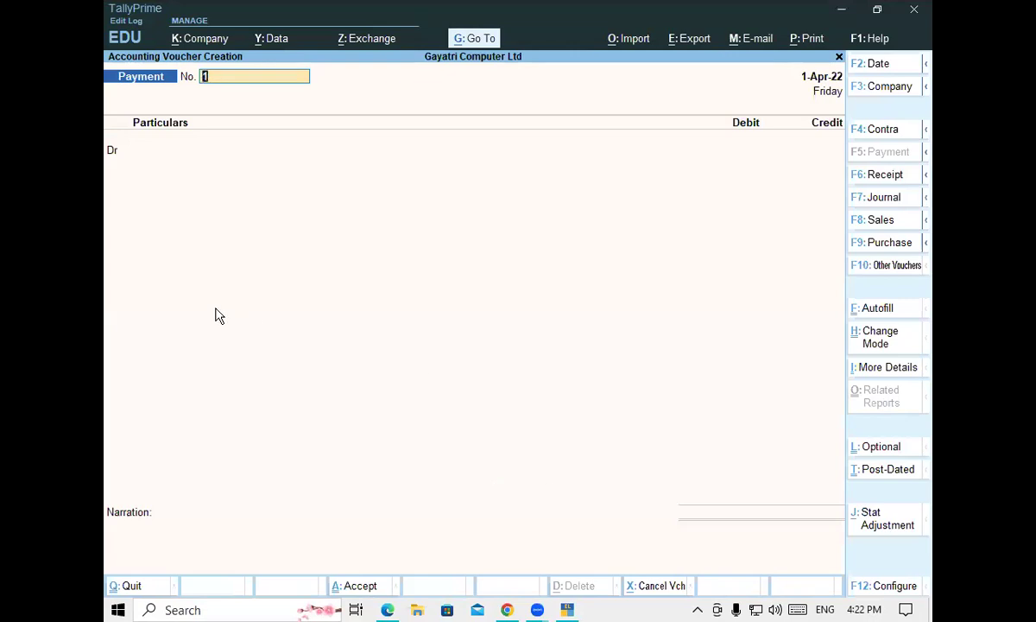
key(F4)
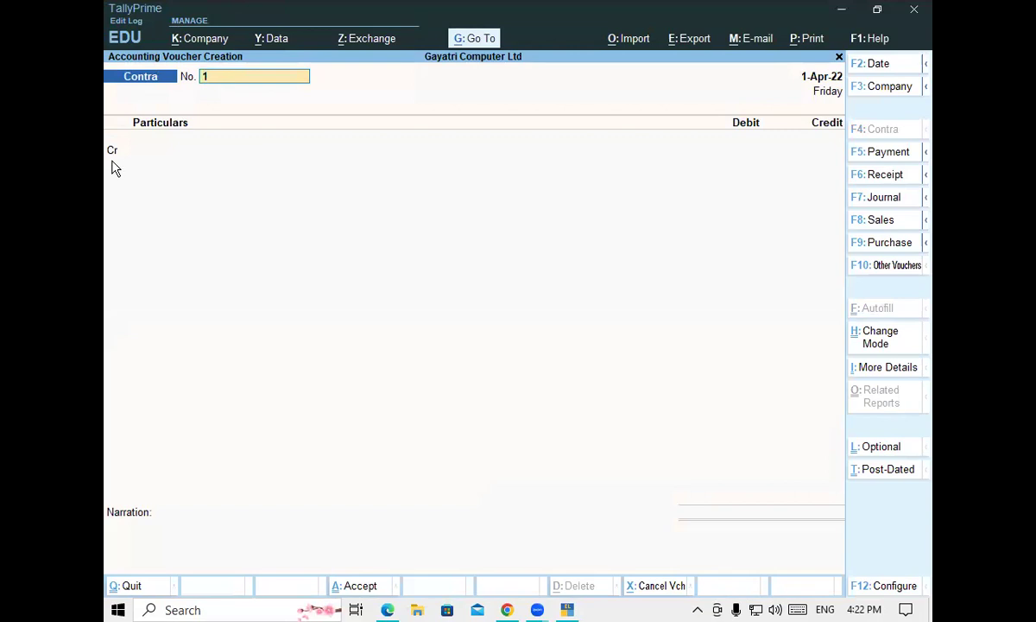
Switch the contra voucher to Single Entry mode and back to Double Entry.
click(874, 346)
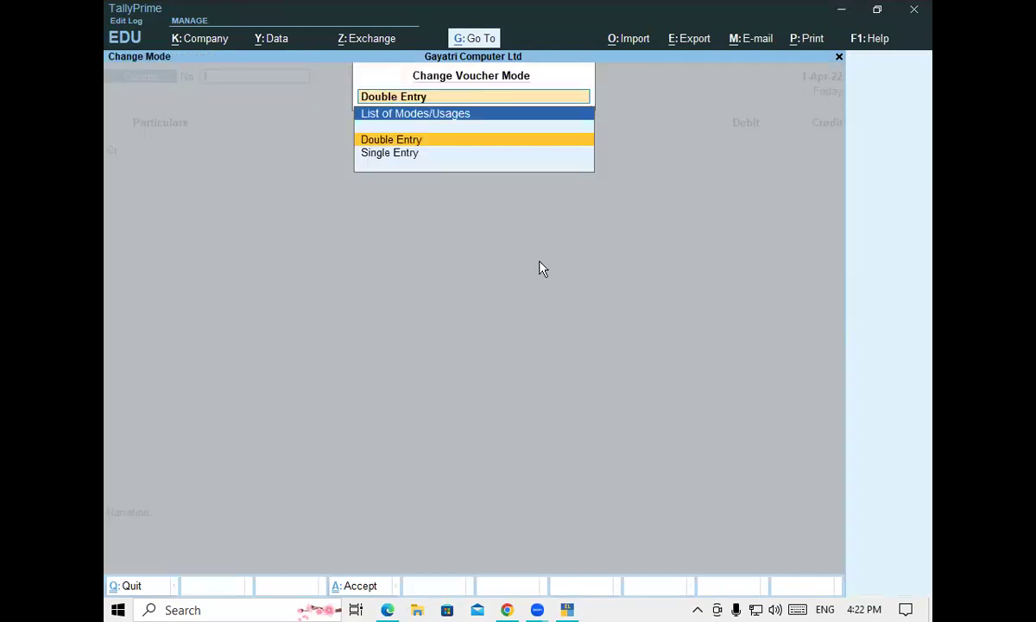
click(398, 157)
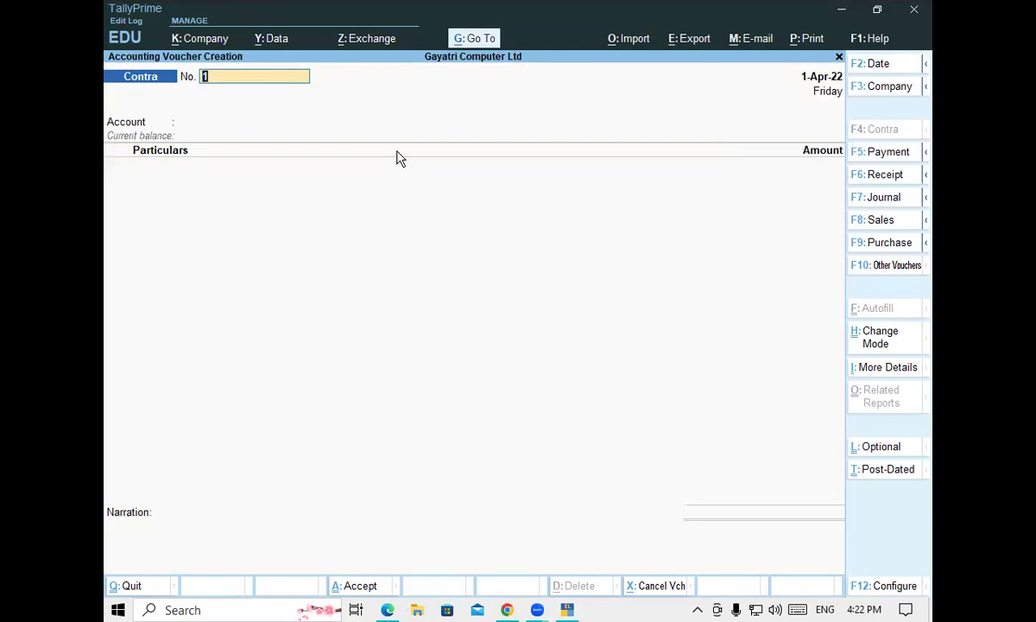
click(878, 344)
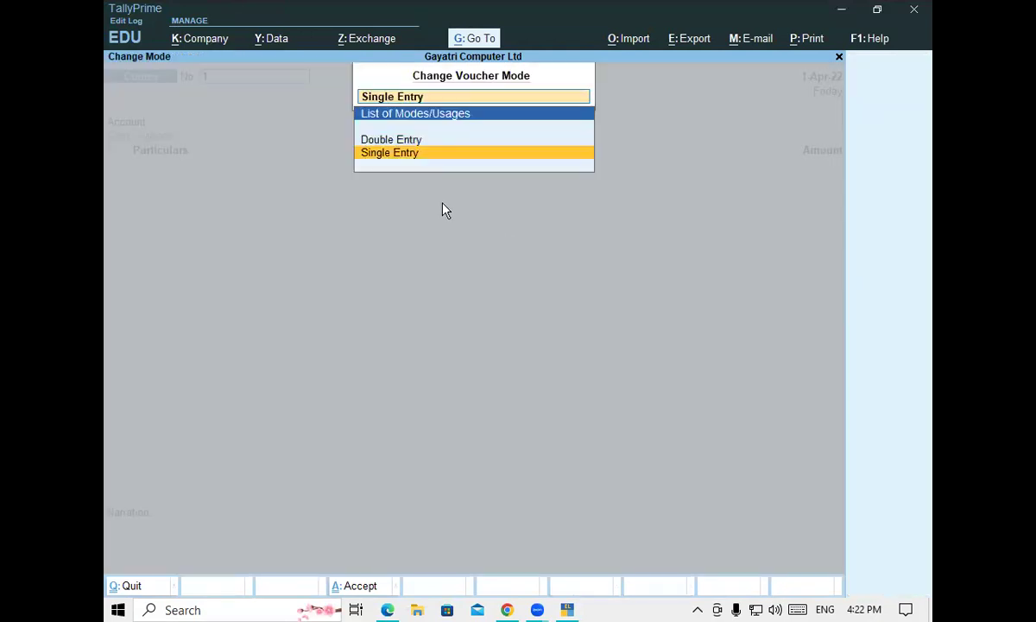
click(425, 137)
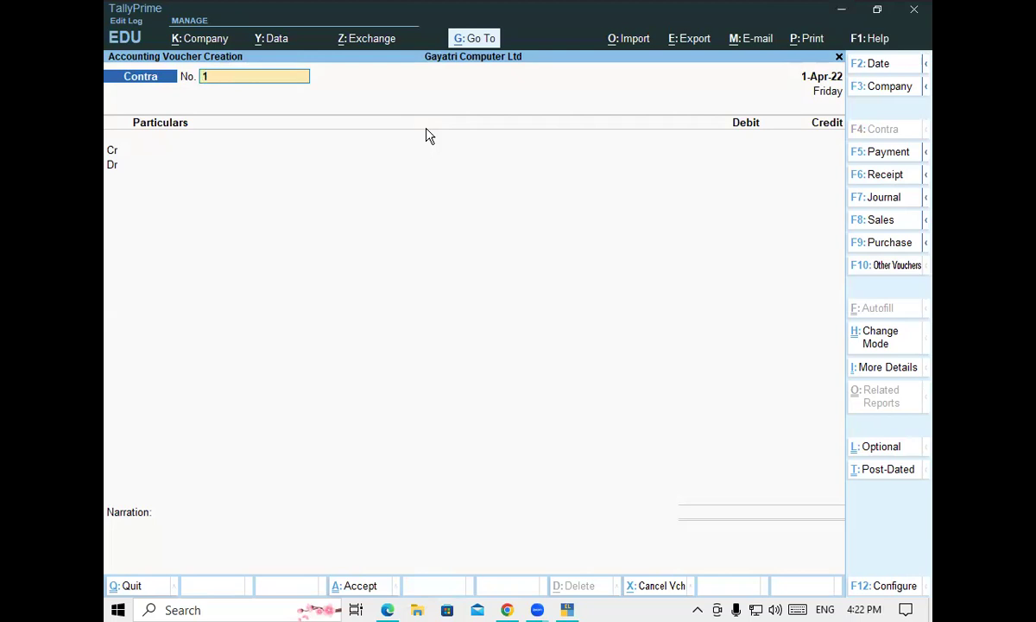
Review the contra voucher's configuration options and accept them without changes.
key(F12)
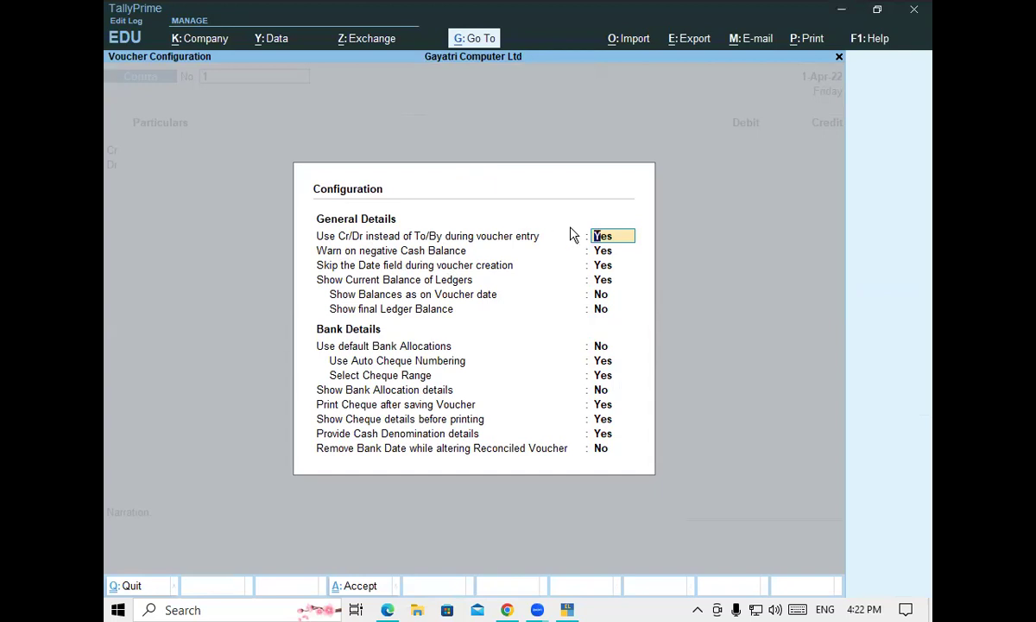
key(ctrl)
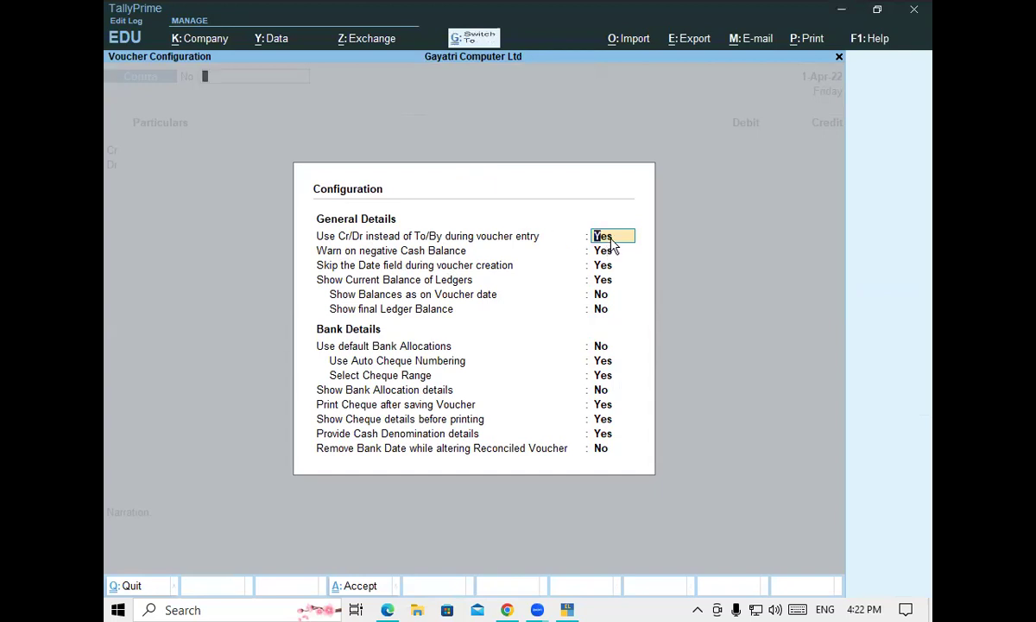
key(ctrl+a)
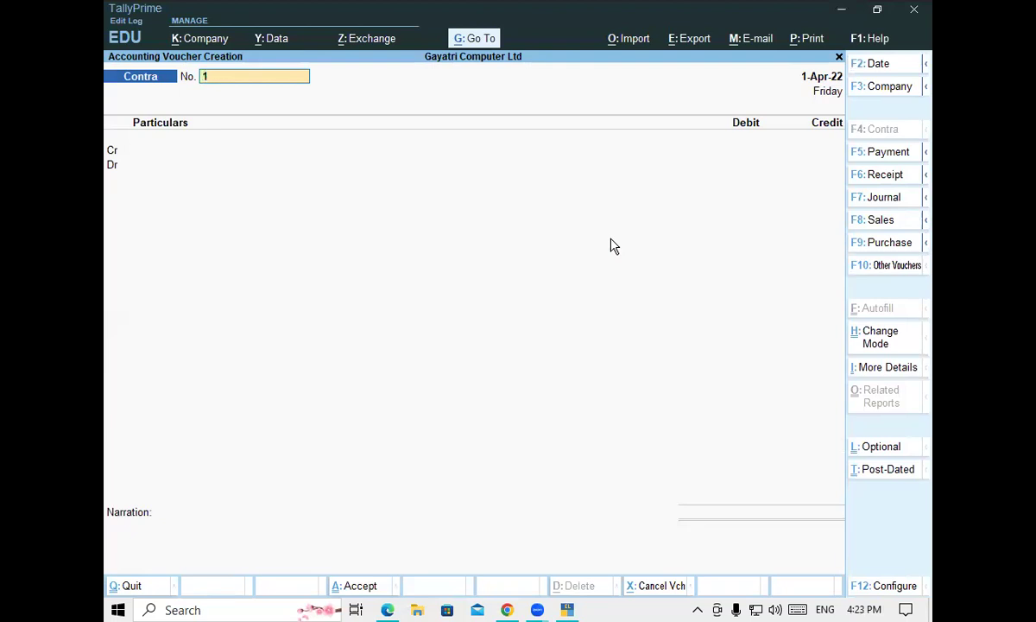
Choose Cash as the credit ledger and Current A/c at SBI Bank as the debit ledger in contra voucher 1.
key(Return)
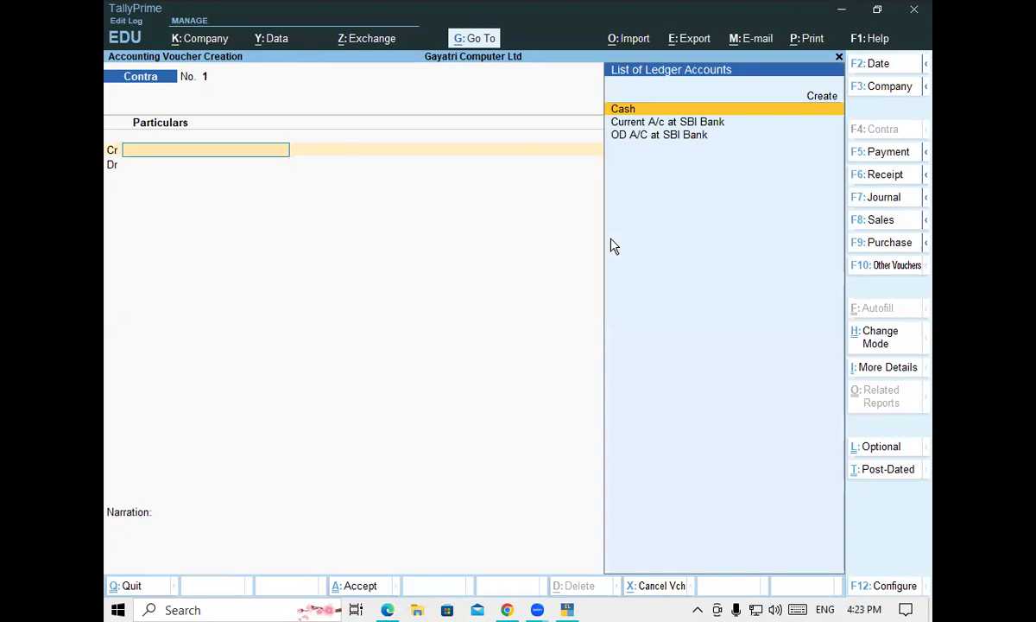
text(Ca)
key(Return)
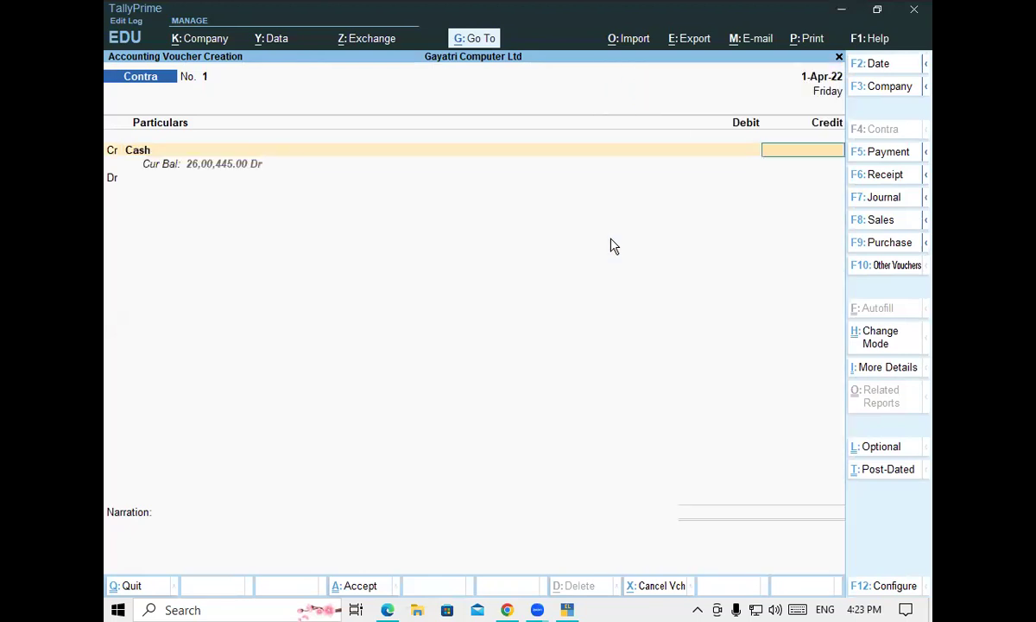
key(Return)
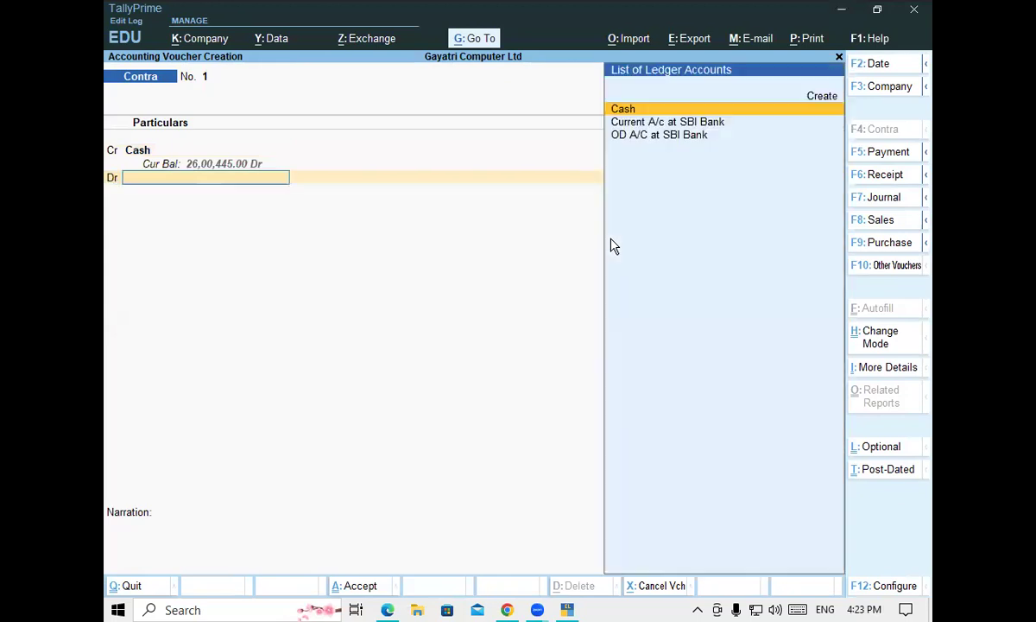
key(Down)
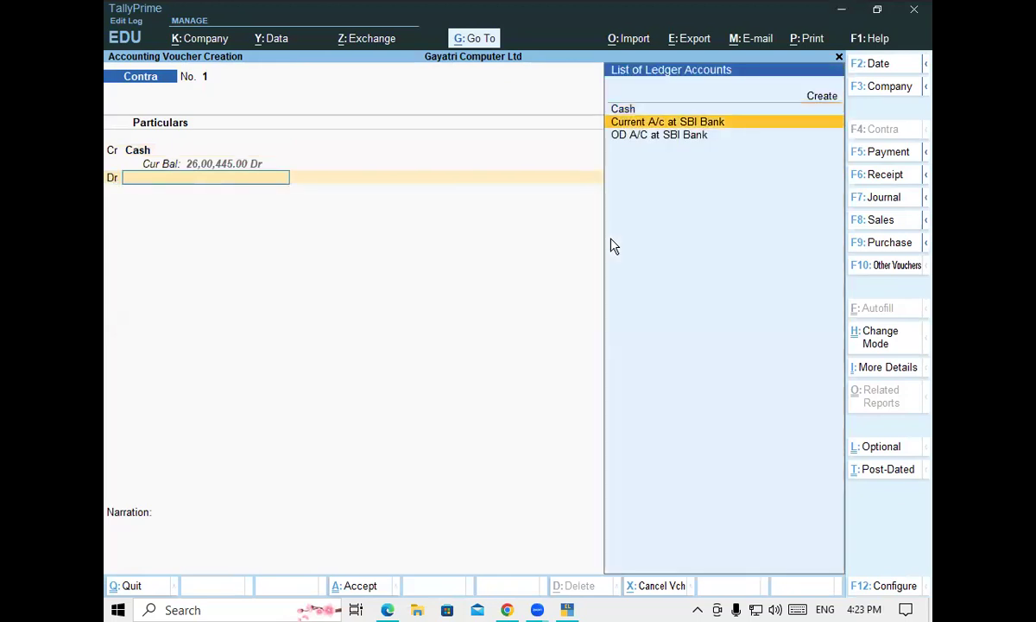
key(Return)
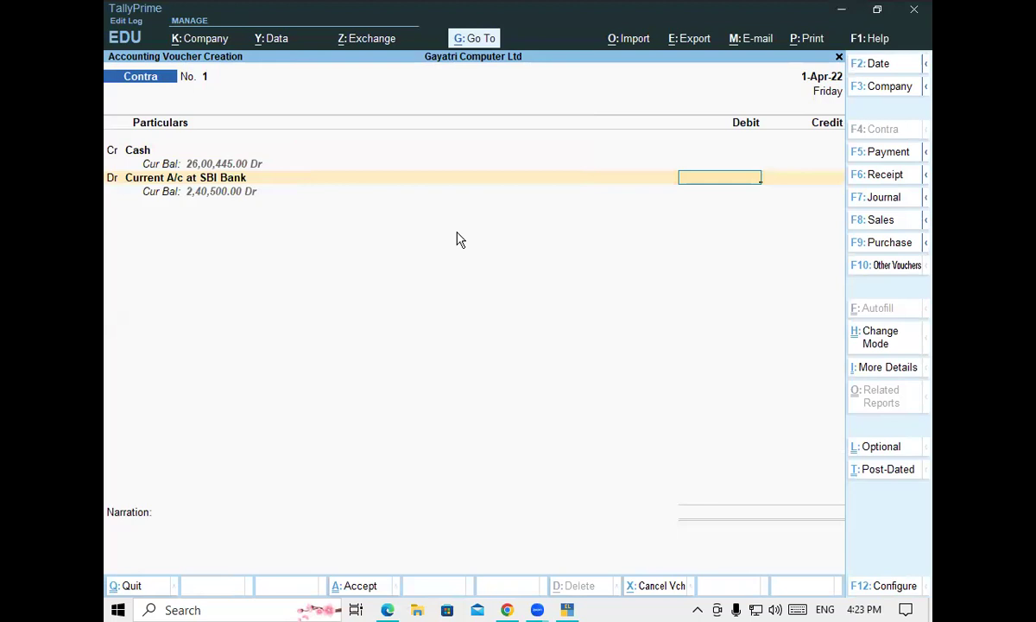
Set the Cash credit to 2,00,000 and allocate the matching bank debit as a Cash transaction.
click(145, 151)
key(Return)
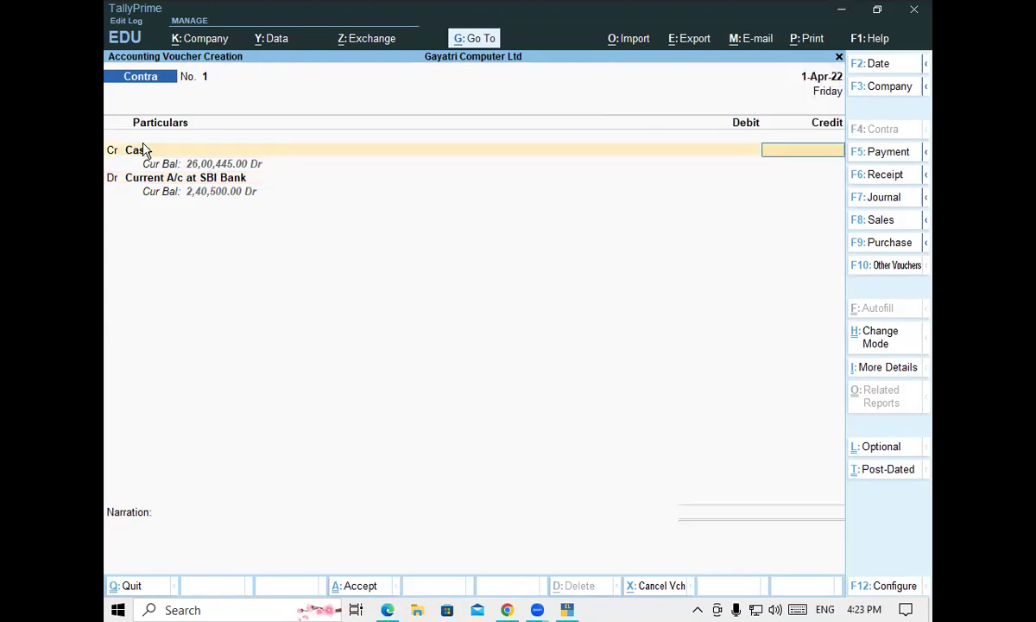
text(2,00,000)
key(Return)
key(Return)
key(Return)
key(Return)
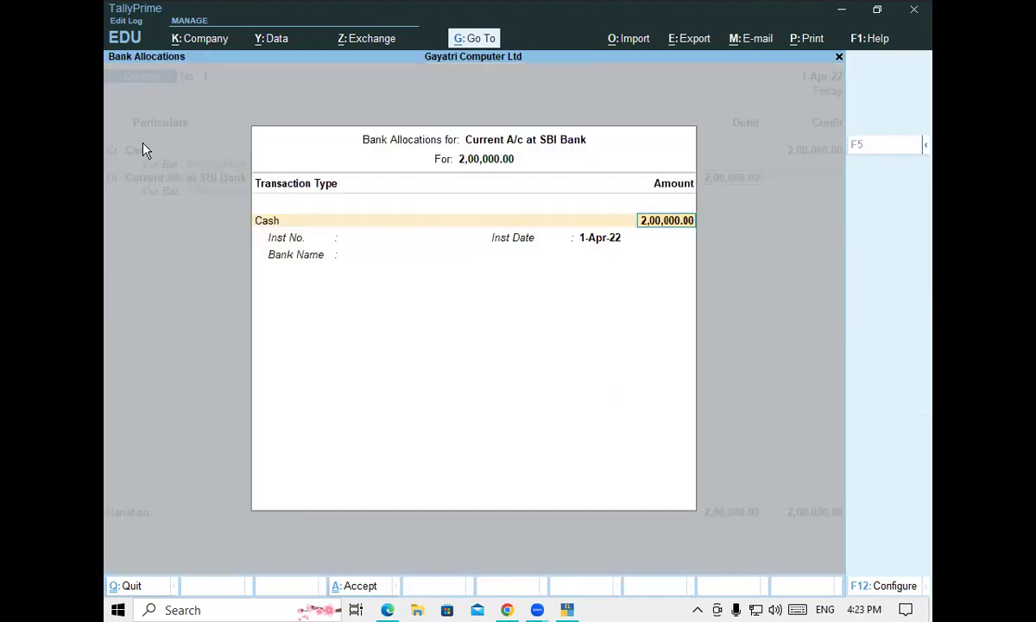
Record the deposit as 100 notes of 2000 and save the contra voucher with the remaining bank details blank.
key(Return)
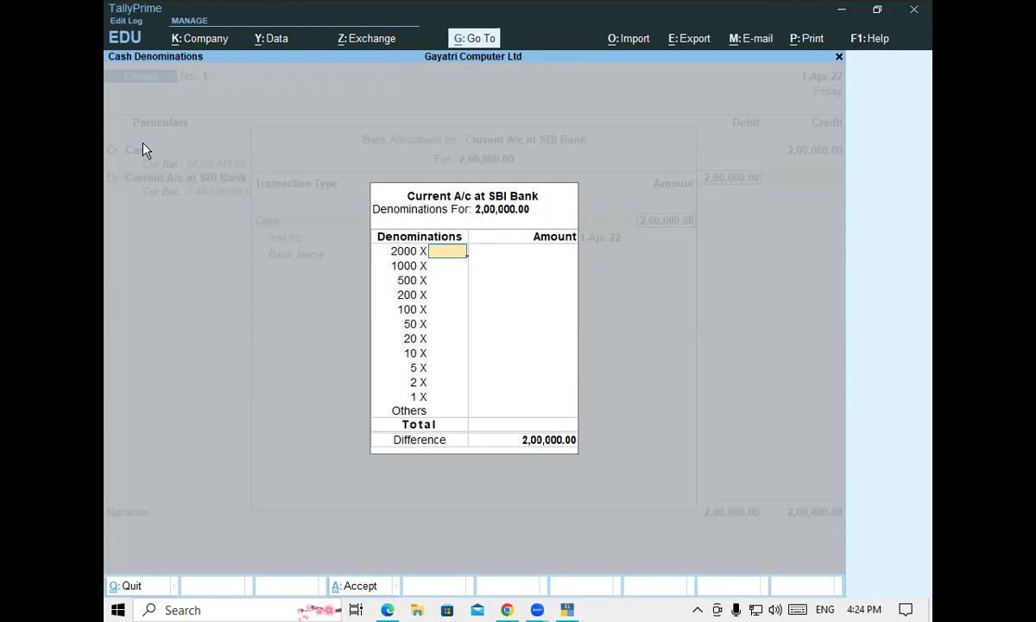
text(1000)
key(BackSpace)
key(Return)
key(Return)
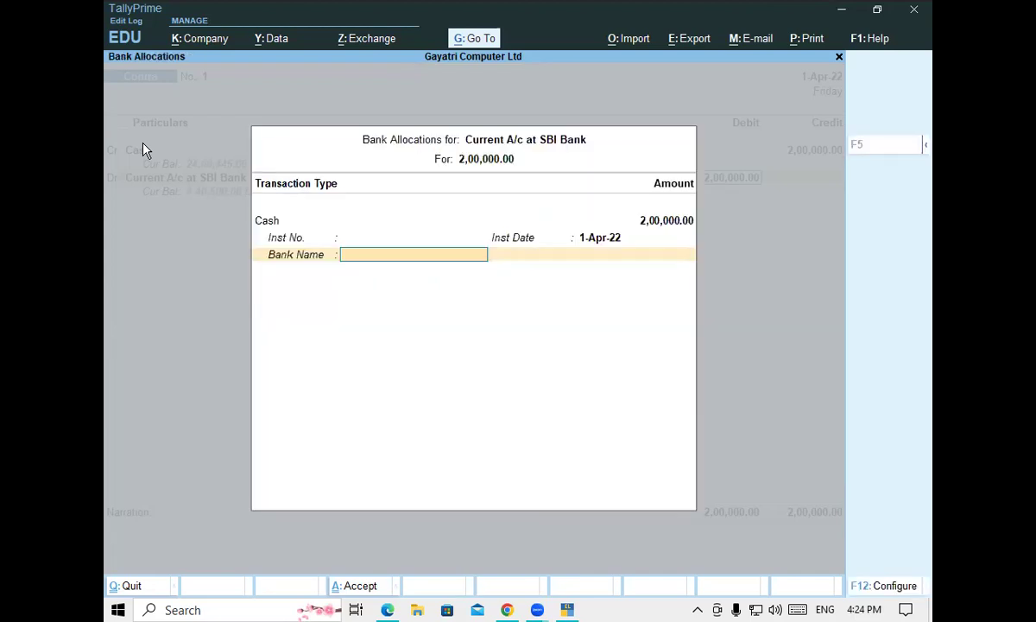
key(Return)
key(Return)
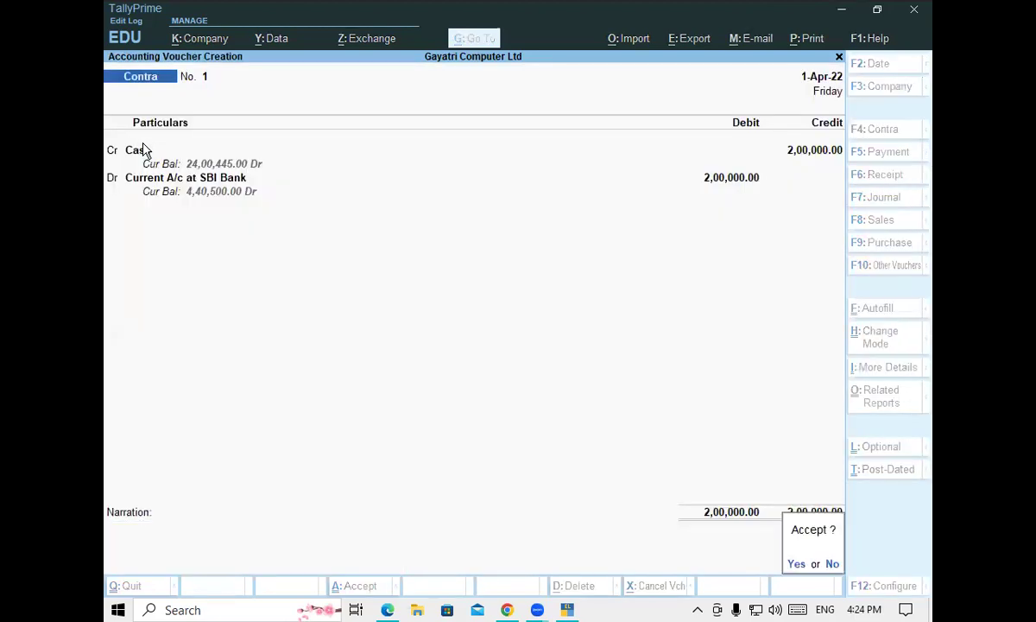
key(Return)
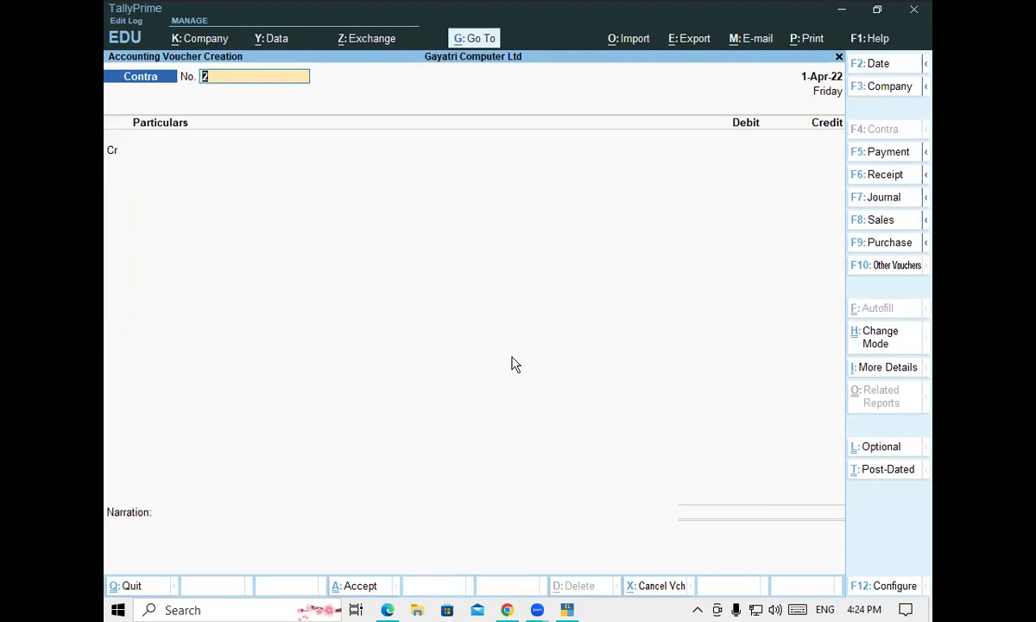
Switch to the PDF notes in the browser and read the second contra example about the cheque withdrawal.
key(alt+Tab)
scroll(511, 363, down, 5)
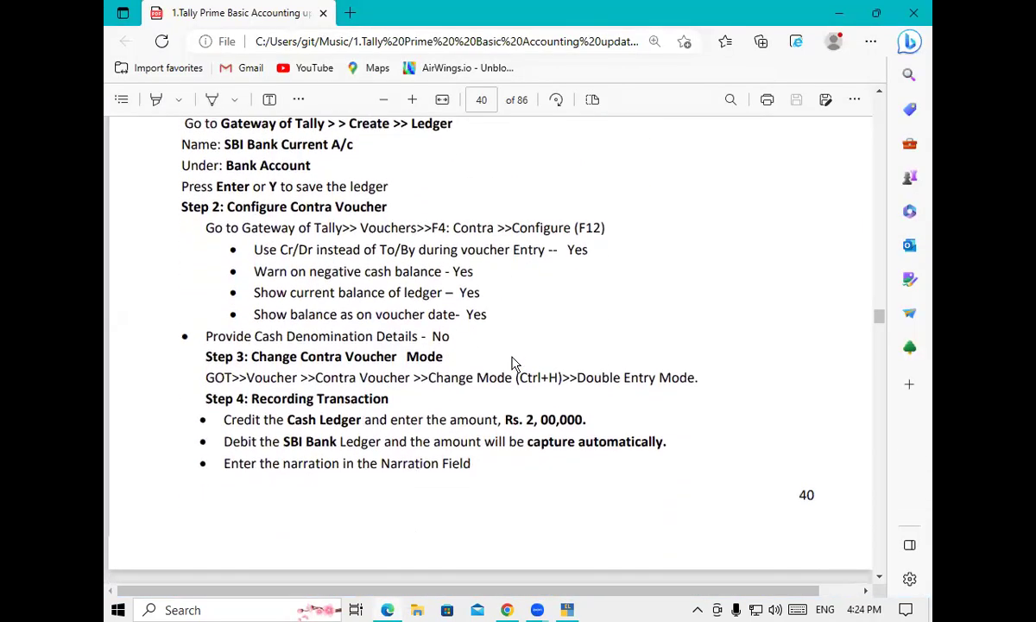
scroll(511, 363, down, 3)
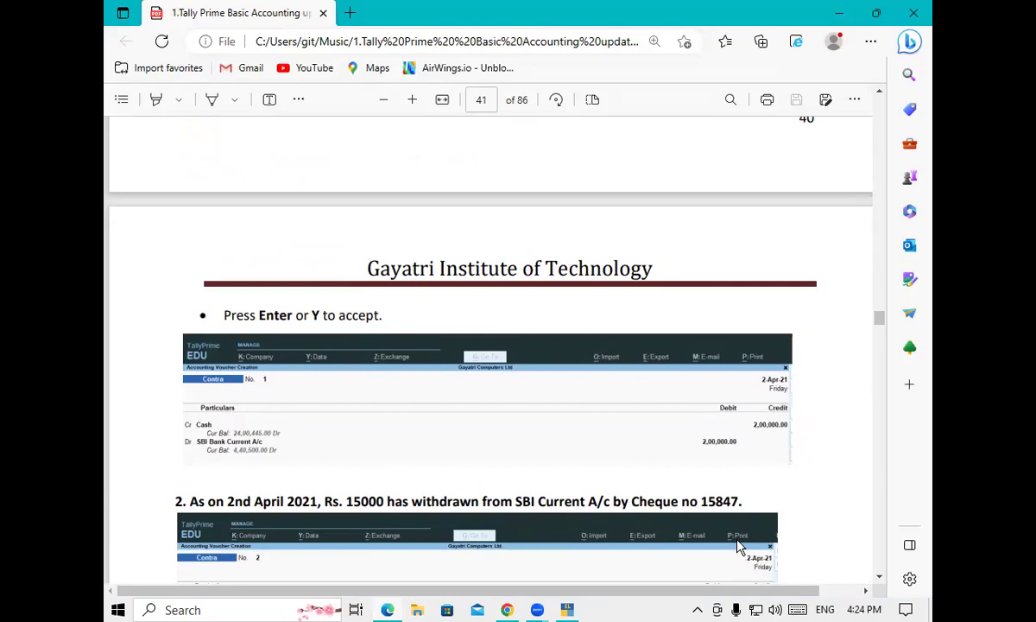
Switch to TallyPrime and credit Current A/c at SBI Bank with 15,000 in contra voucher 2, allocated as a Cheque.
click(567, 610)
key(Return)
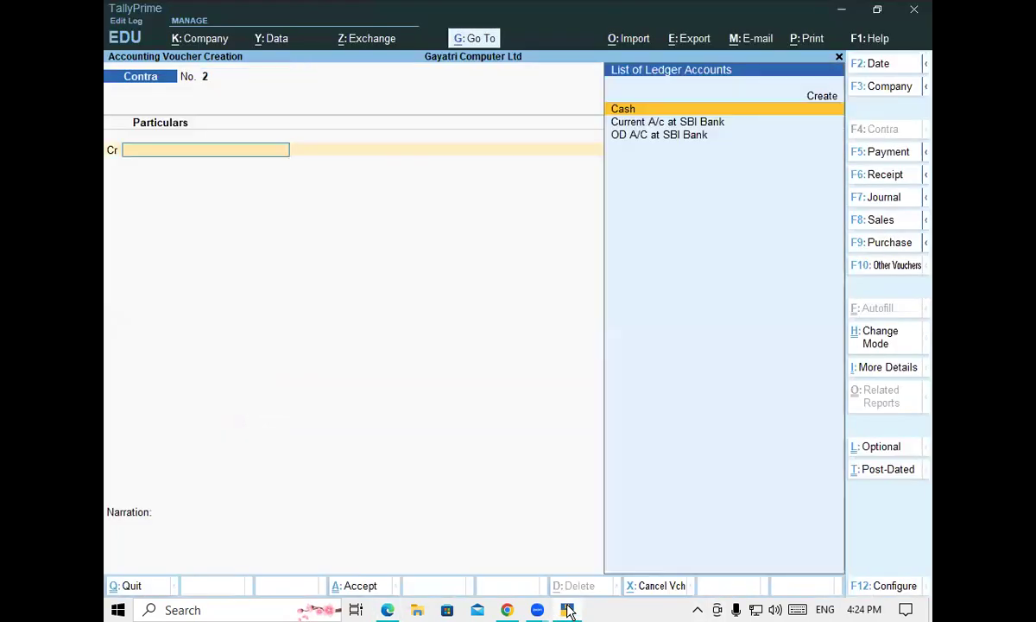
text(Sb)
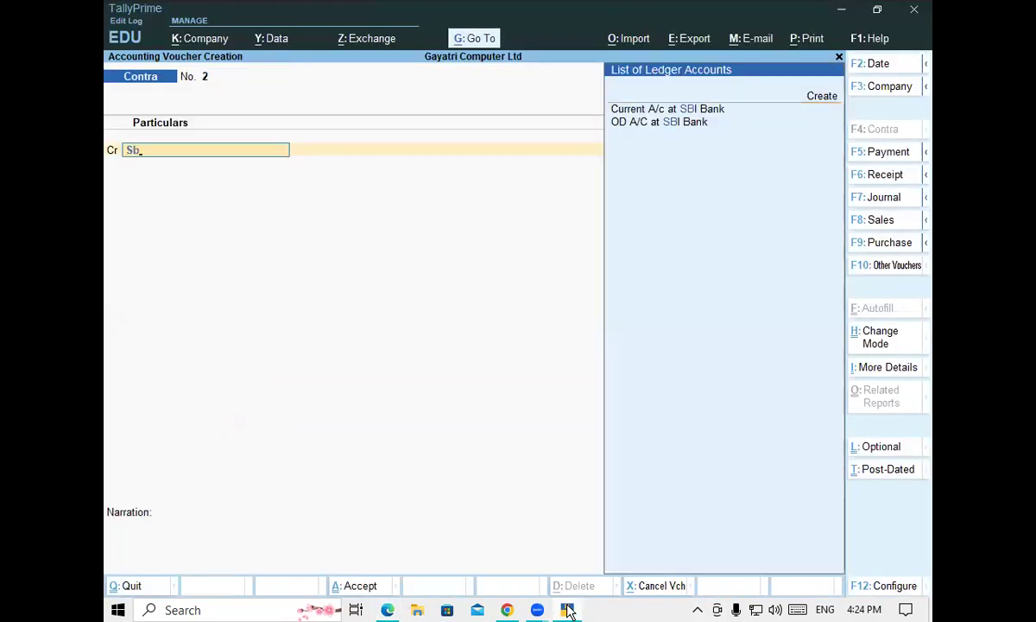
key(Return)
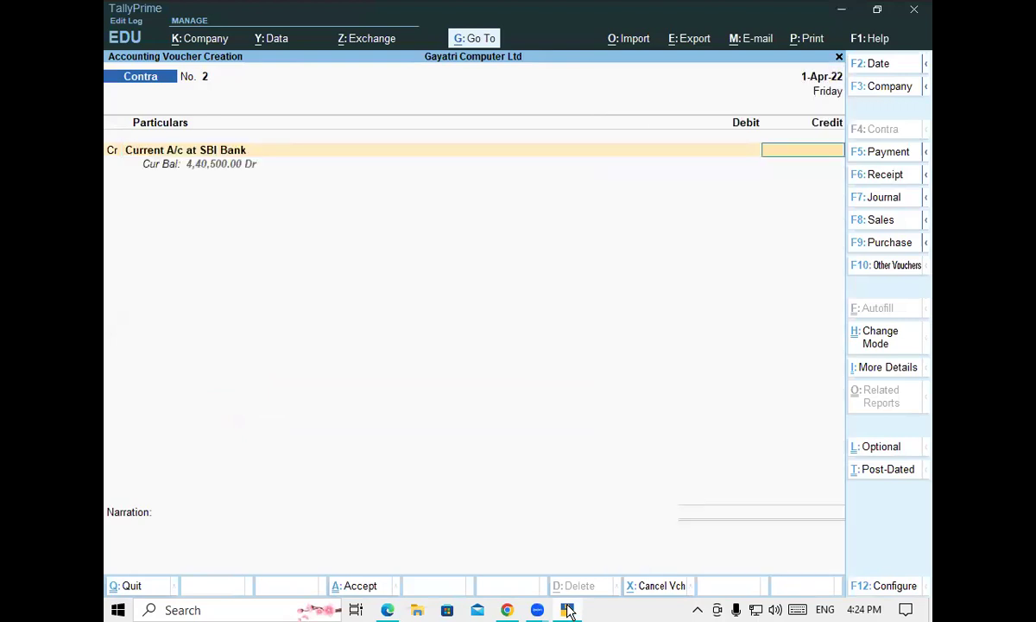
text(15000)
key(Return)
key(Return)
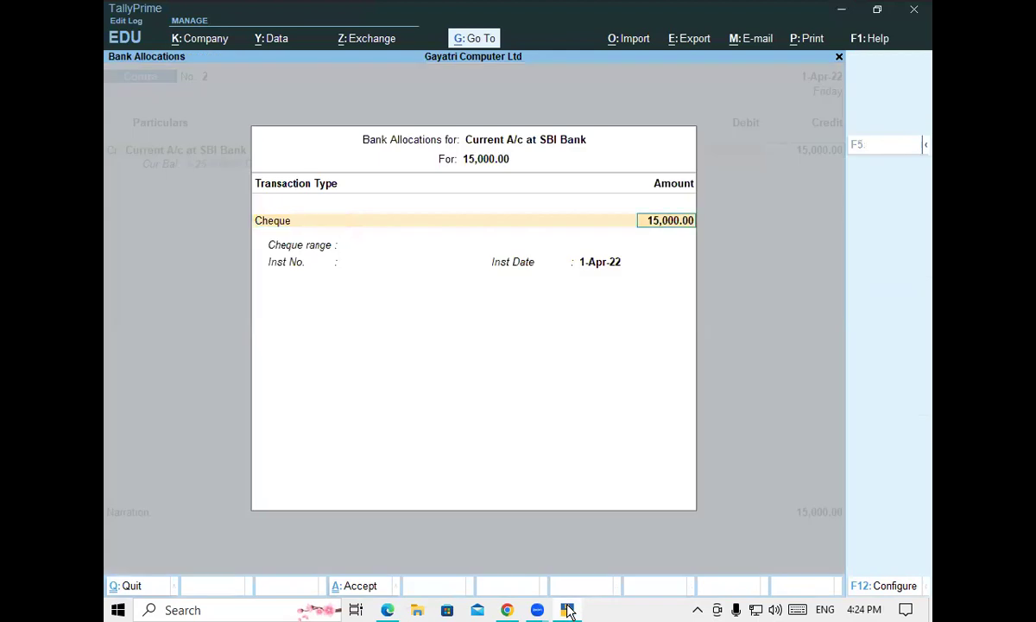
key(Return)
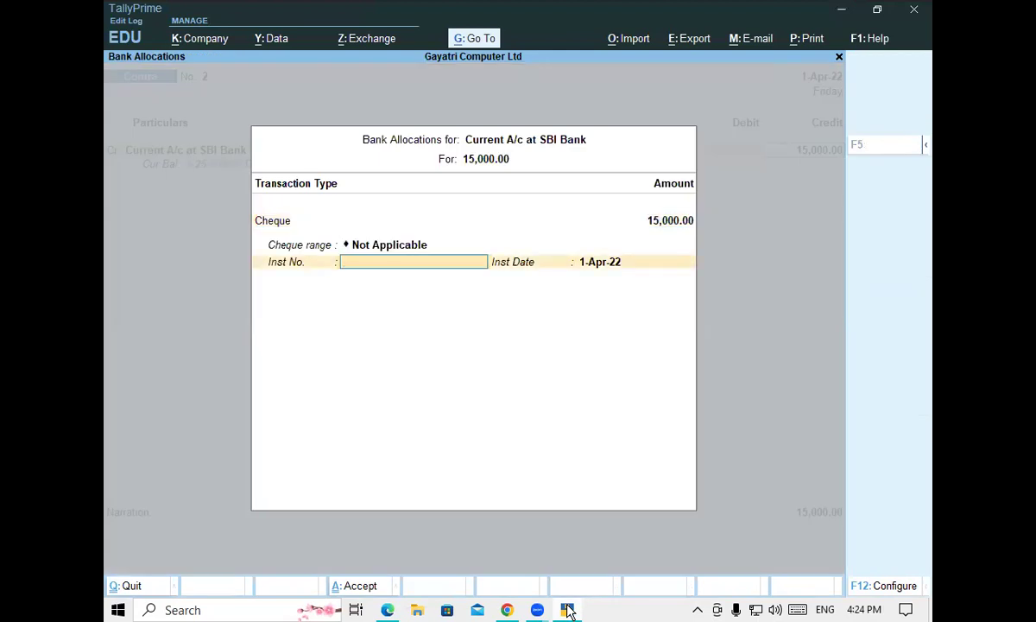
Turn off Show Inst No. during voucher creation in the bank allocation configuration.
text(15847)
key(F12)
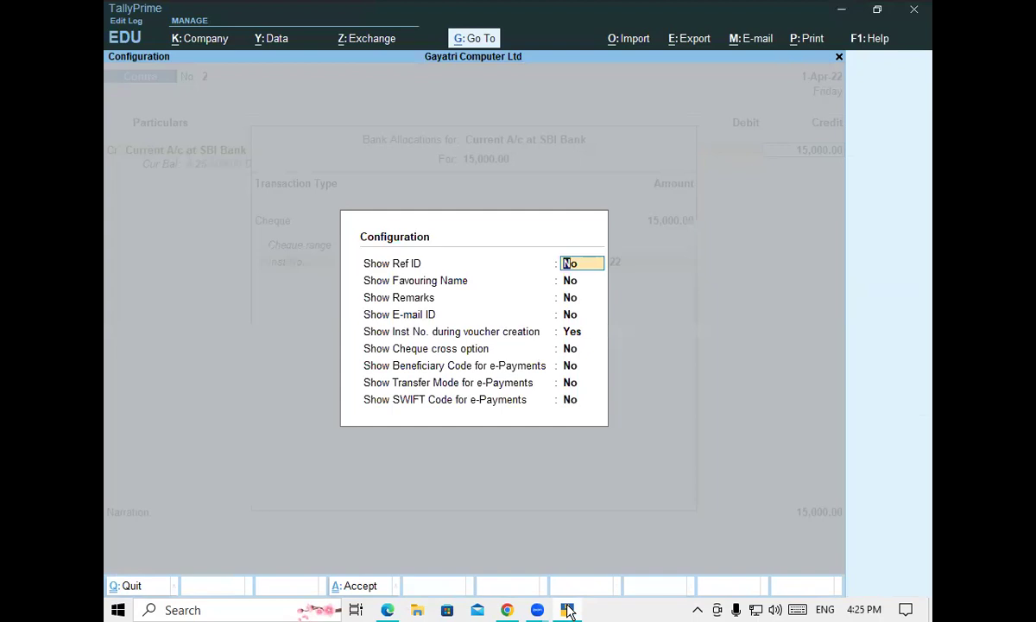
key(Down)
key(Down)
key(Down)
key(Down)
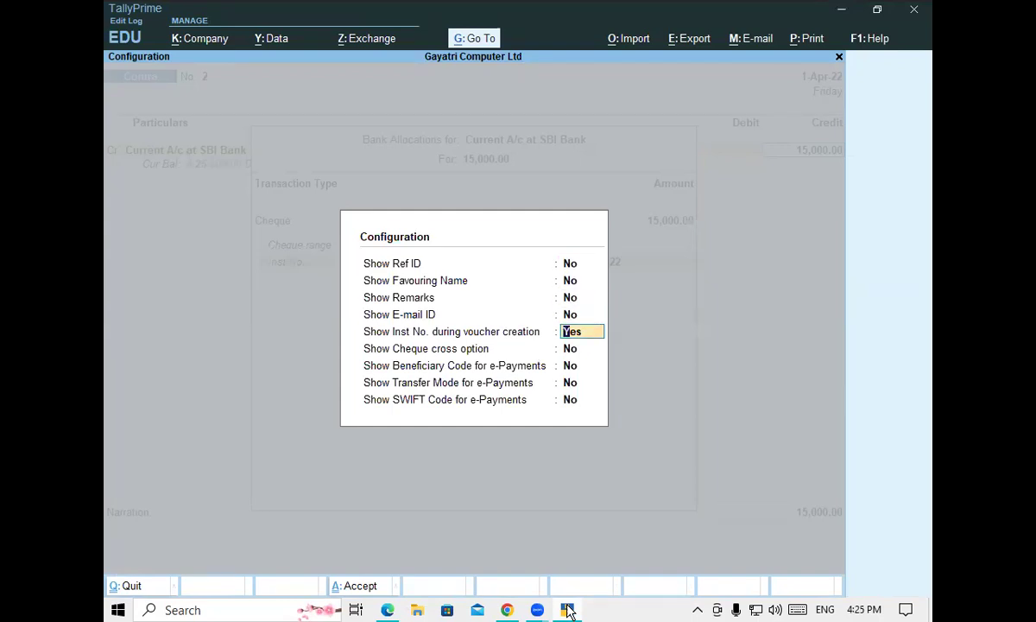
text(n)
key(Return)
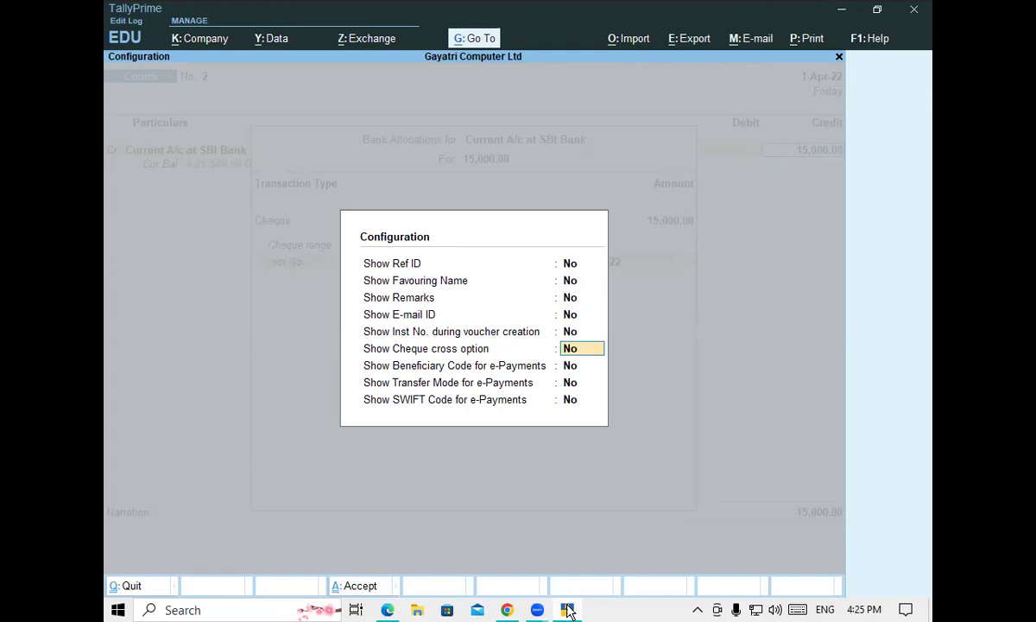
key(ctrl+a)
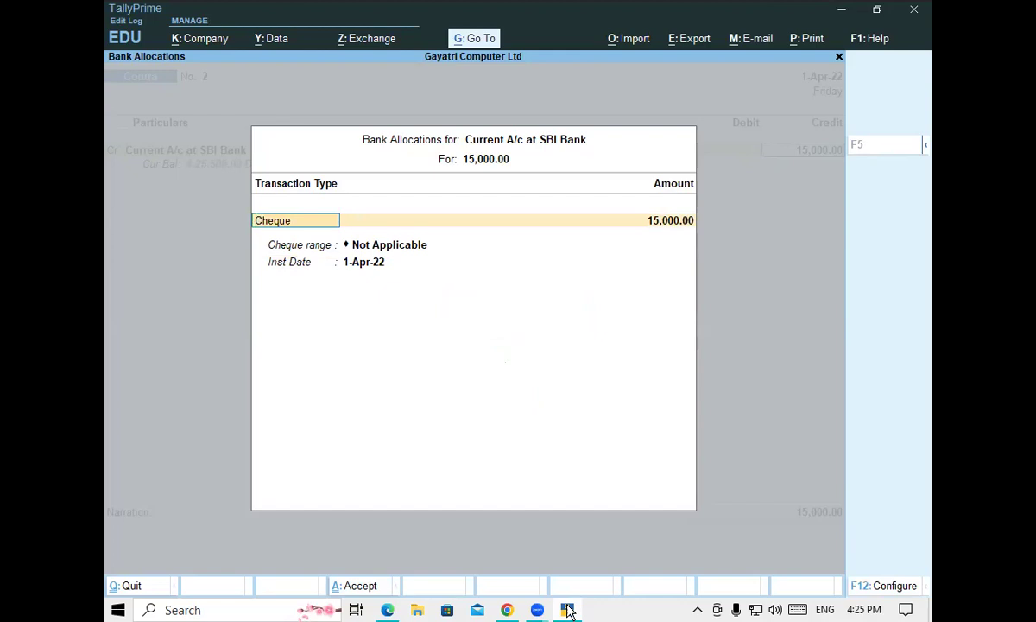
Re-enable Show Inst No. during voucher creation in the bank allocation configuration.
key(F12)
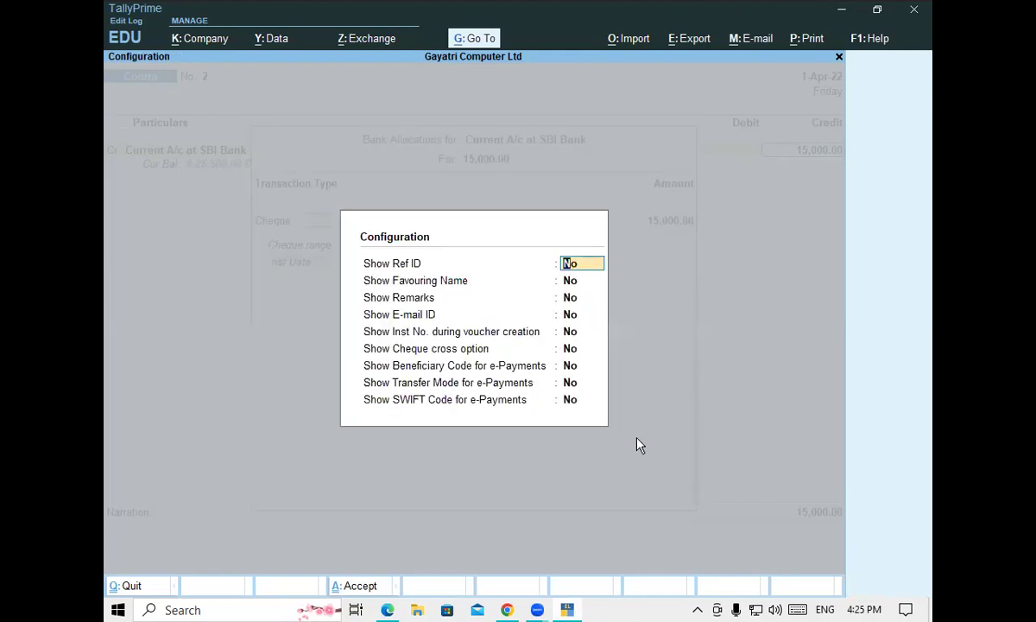
click(574, 332)
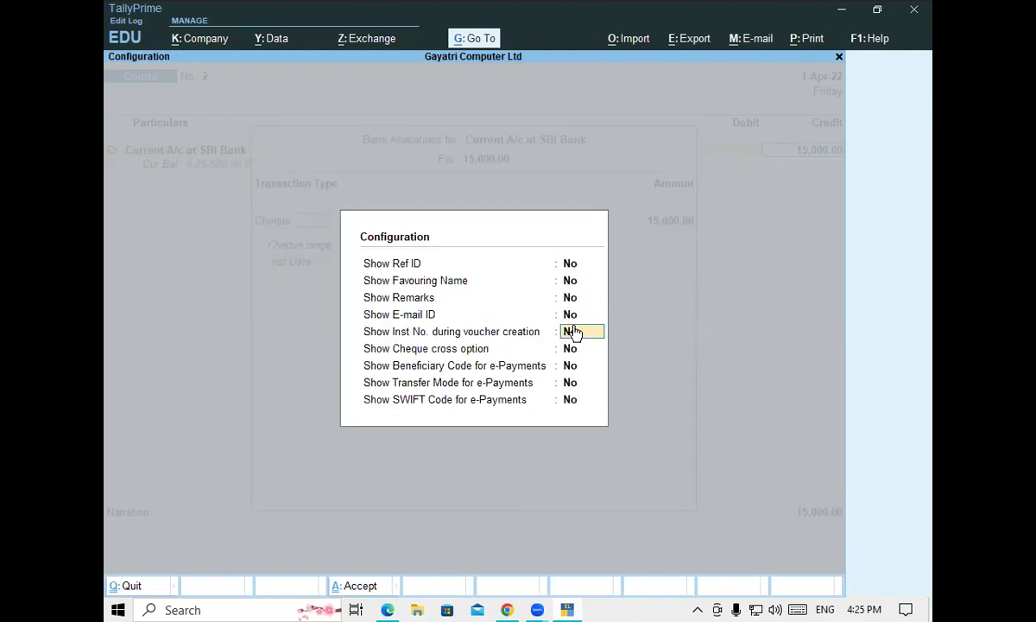
key(y)
key(ctrl+a)
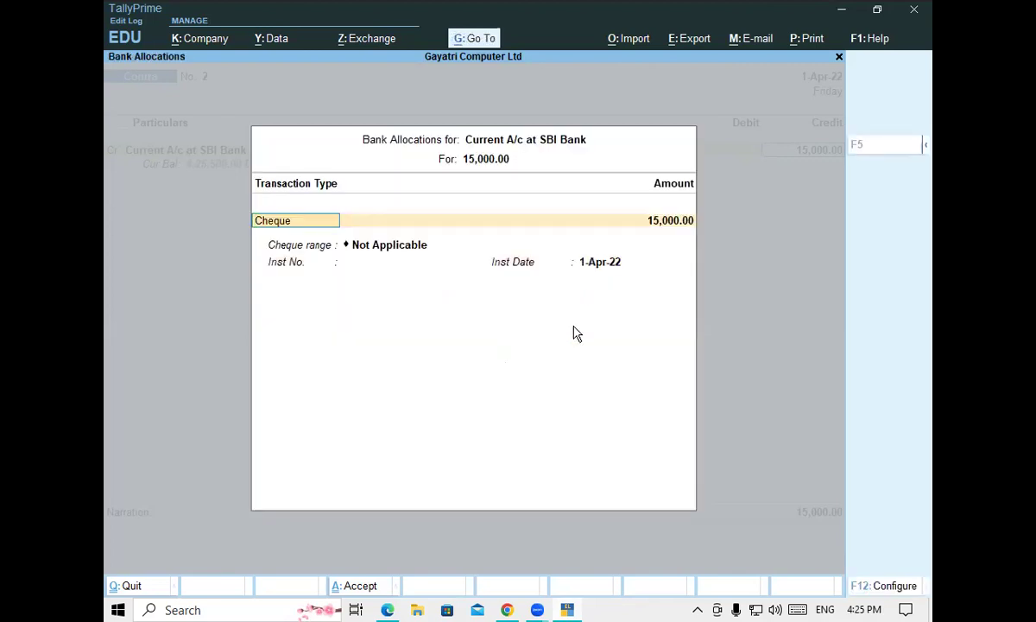
Enter 15847 as the cheque's instrument number and accept the bank allocation for Current A/c at SBI Bank.
key(Return)
key(Return)
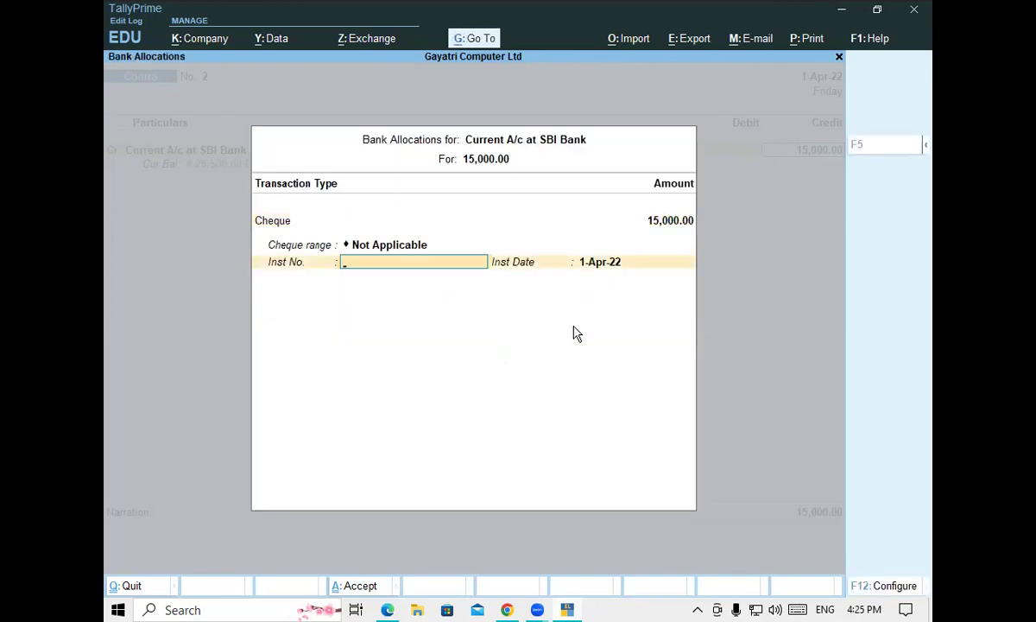
text(15047)
key(Return)
key(Return)
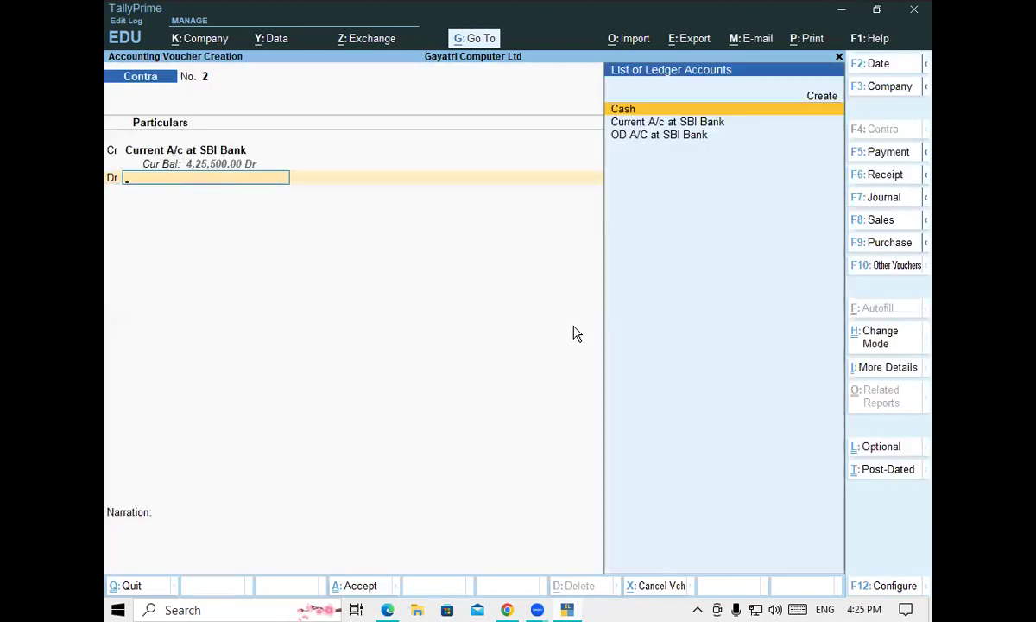
Debit Cash with 15,000 and save contra voucher 2 with the narration blank.
key(Return)
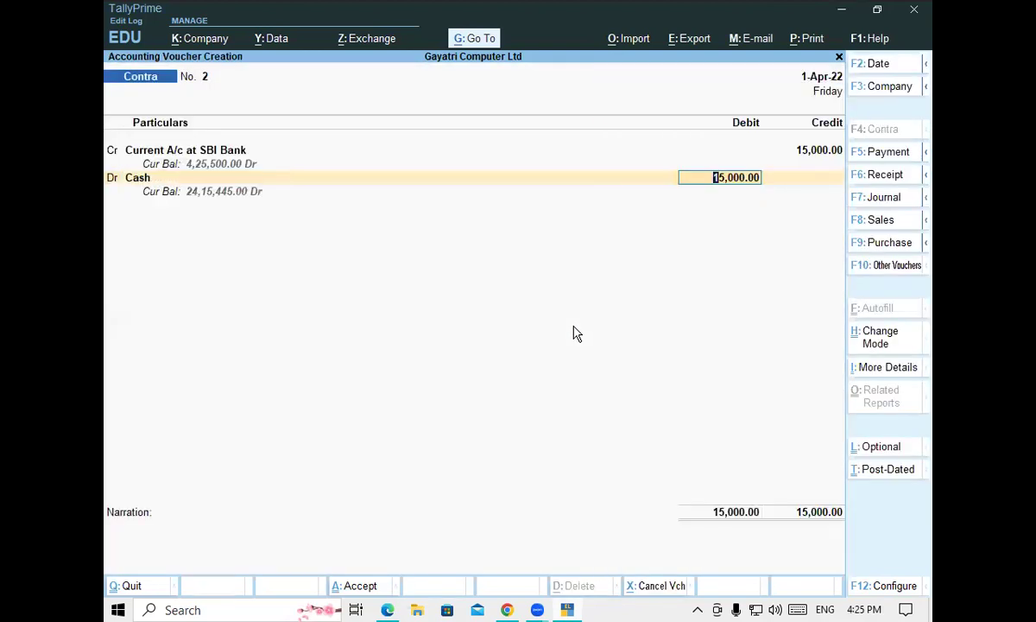
key(Return)
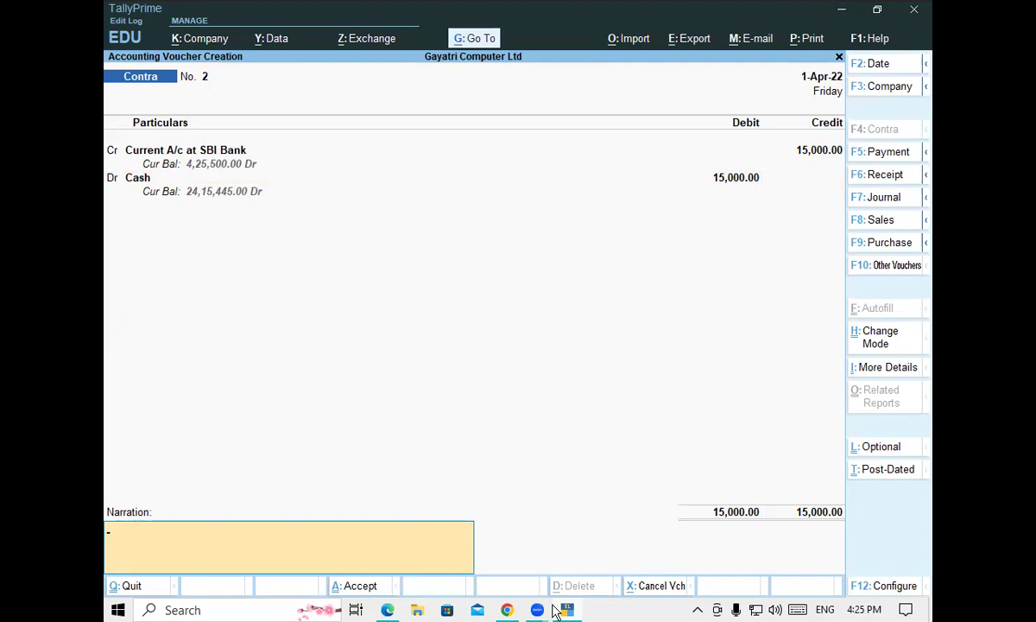
key(Return)
key(Return)
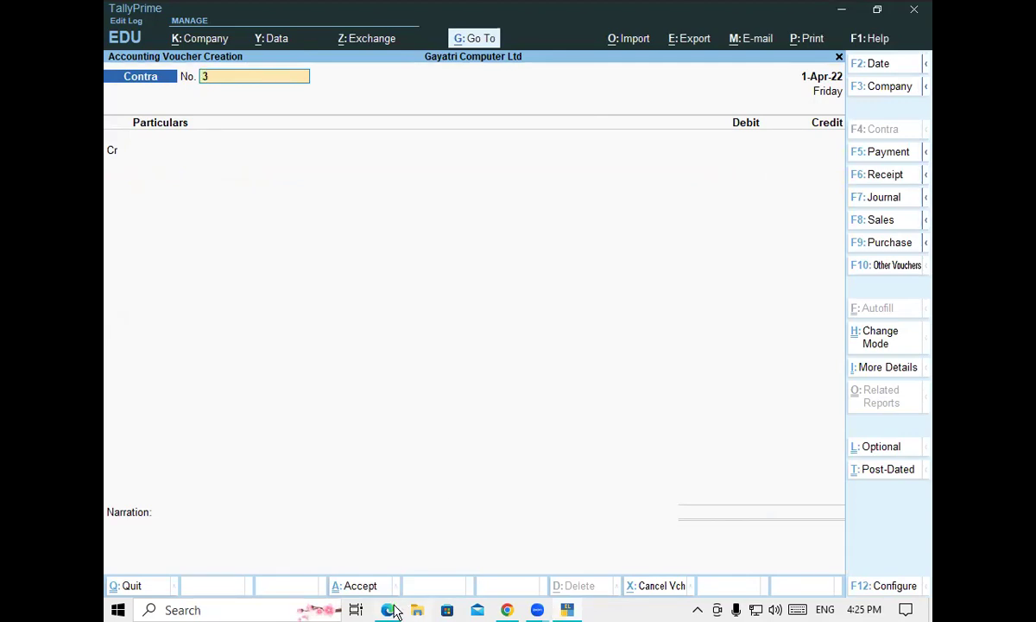
Using the third contra example in the browser's PDF notes, credit Current A/c at SBI Bank with 20,000 as a Cheque without an instrument number.
key(alt+Tab)
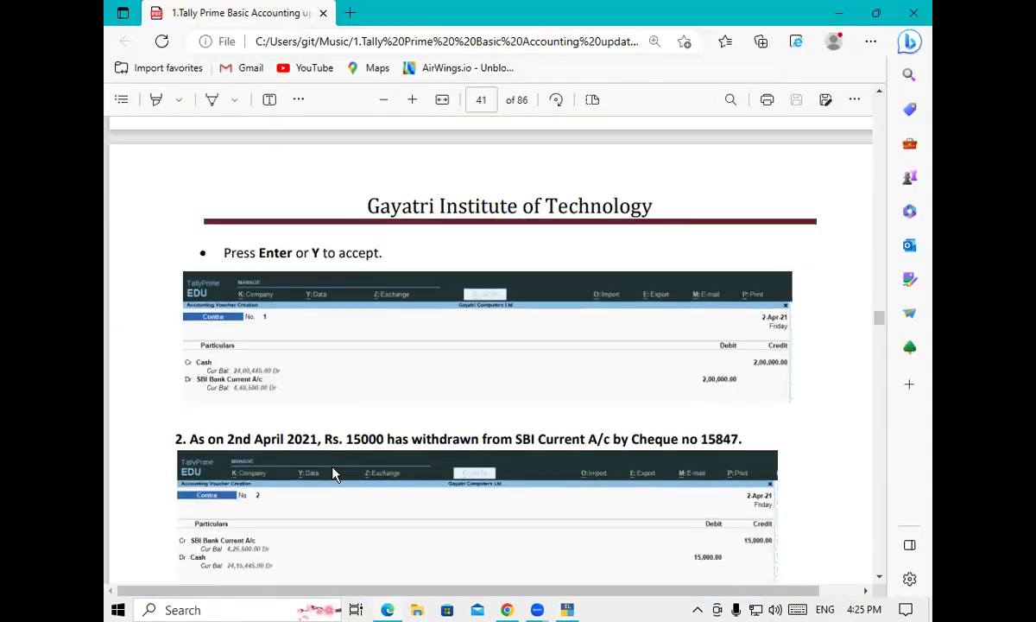
scroll(334, 474, down, 2)
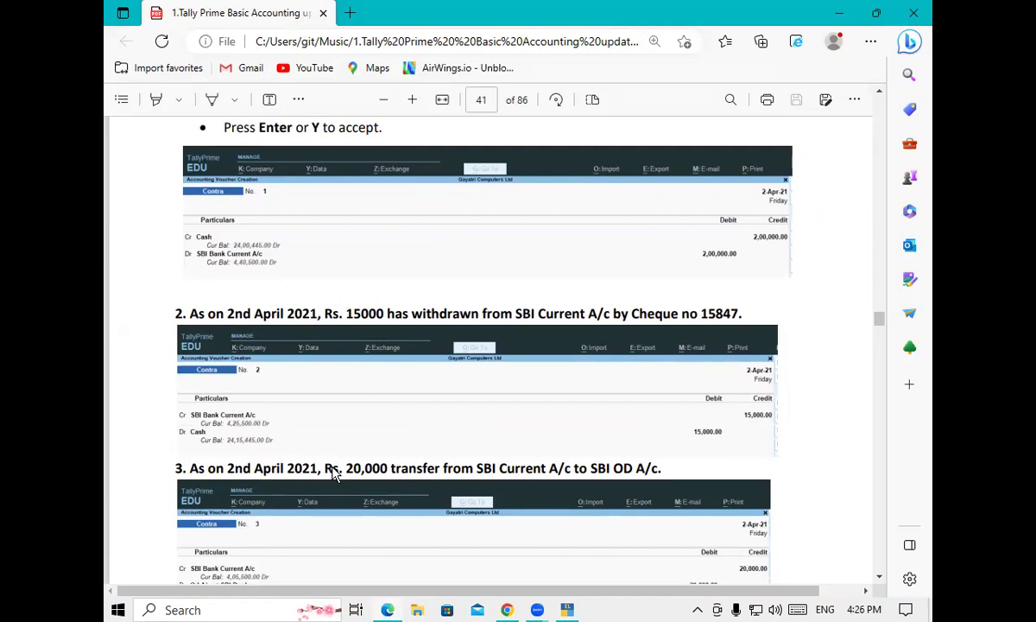
click(565, 610)
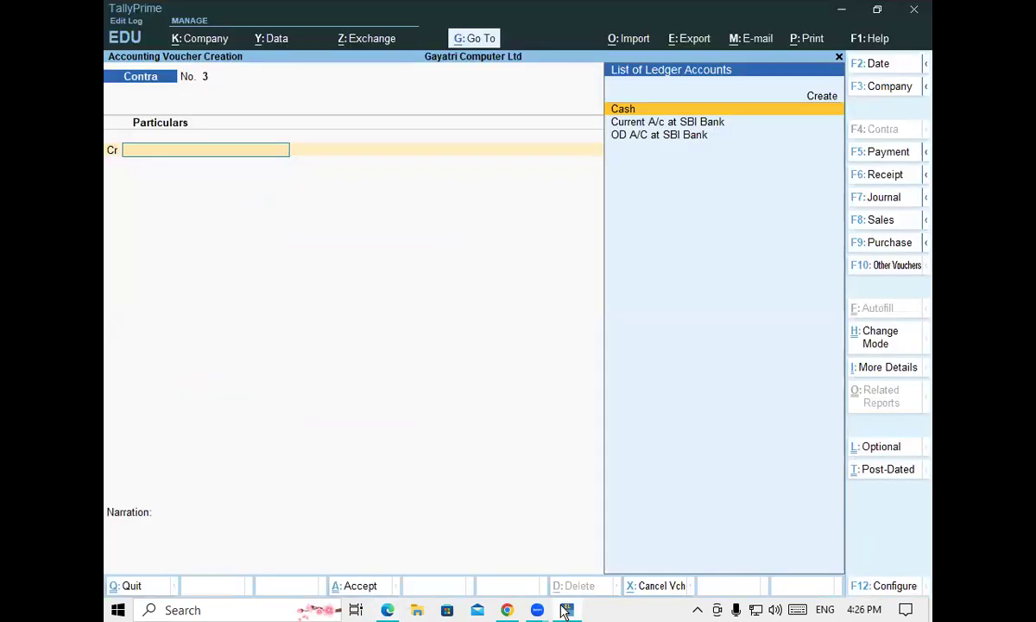
key(Down)
key(Return)
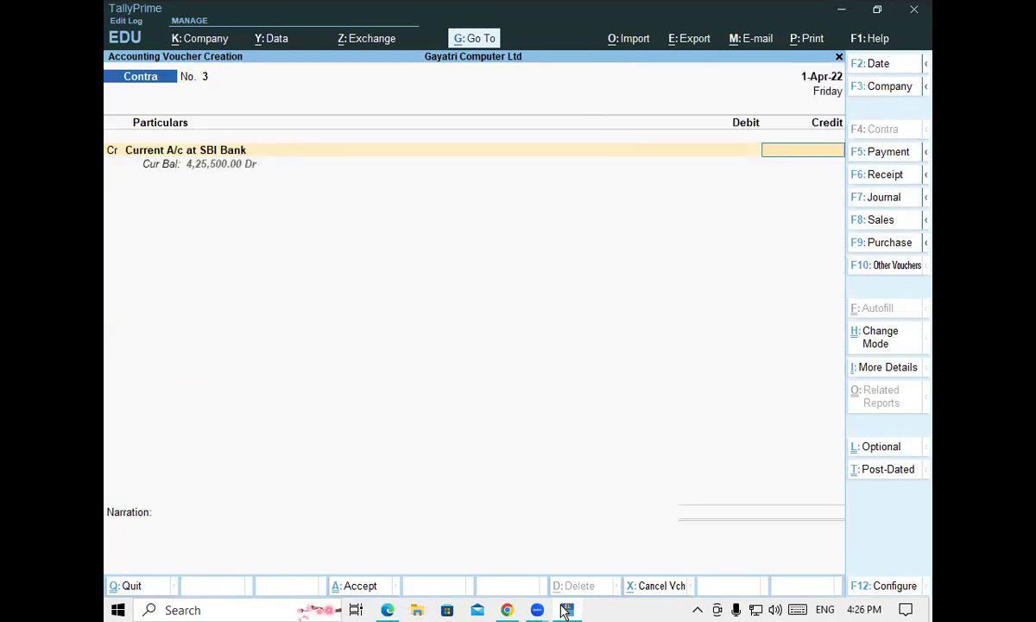
text(20000)
key(Return)
key(Return)
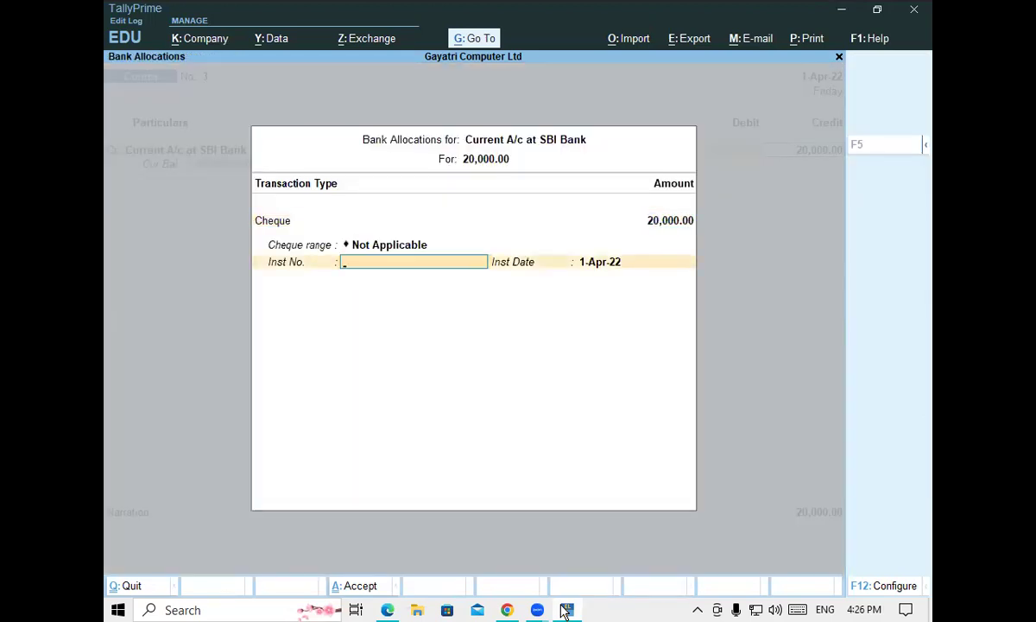
key(Return)
key(Return)
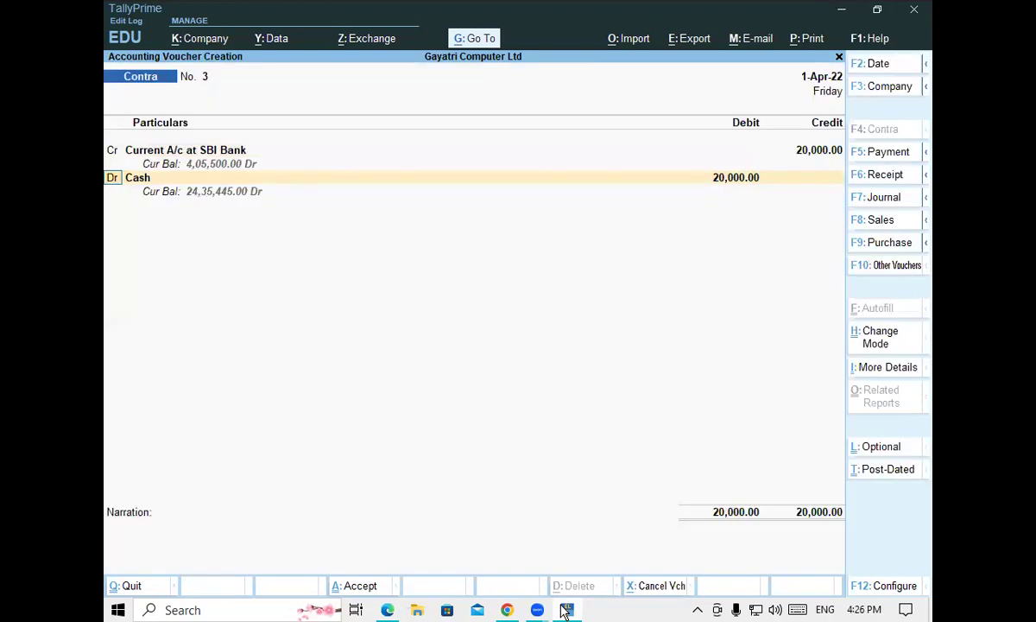
Replace Cash with OD A/C at SBI Bank as the debit ledger in contra voucher 3.
key(Return)
key(Down)
key(Down)
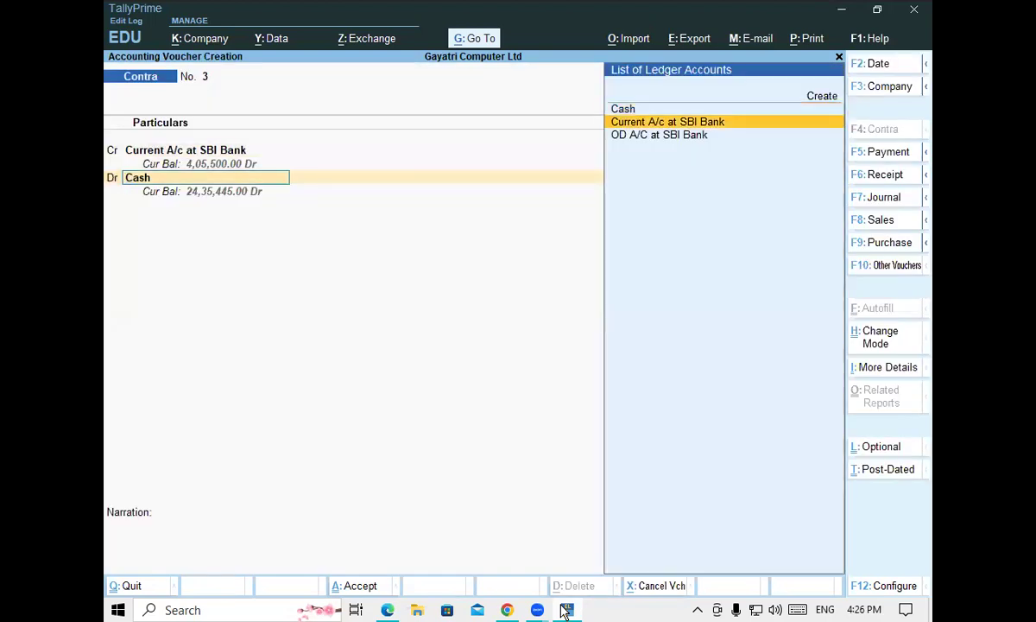
key(Return)
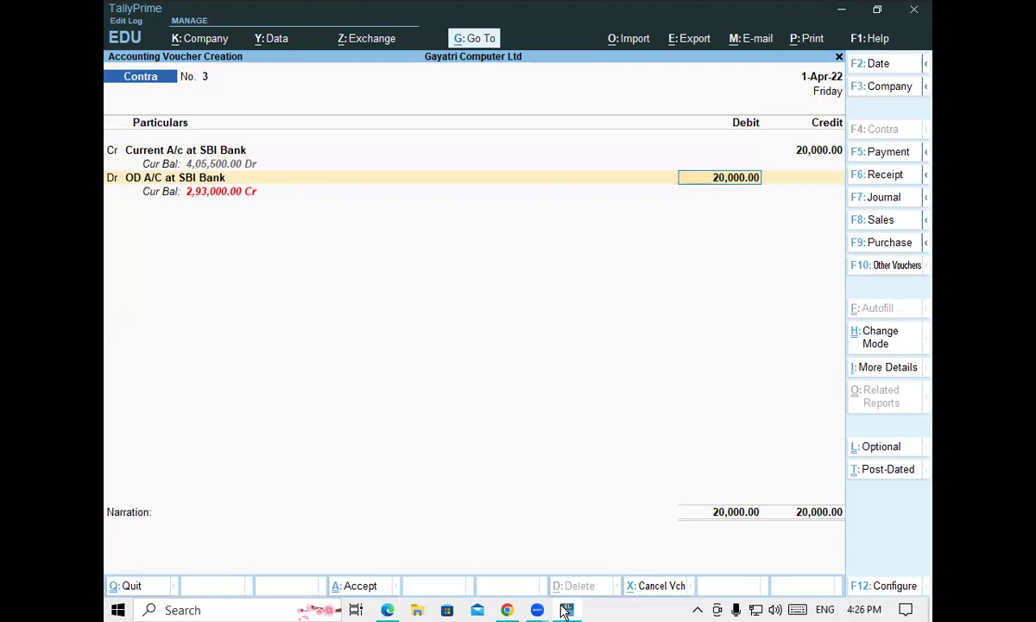
Accept the 20,000 debit to OD A/C at SBI Bank and save contra voucher 3 with the narration blank.
key(Return)
key(Return)
key(Return)
key(Return)
key(Return)
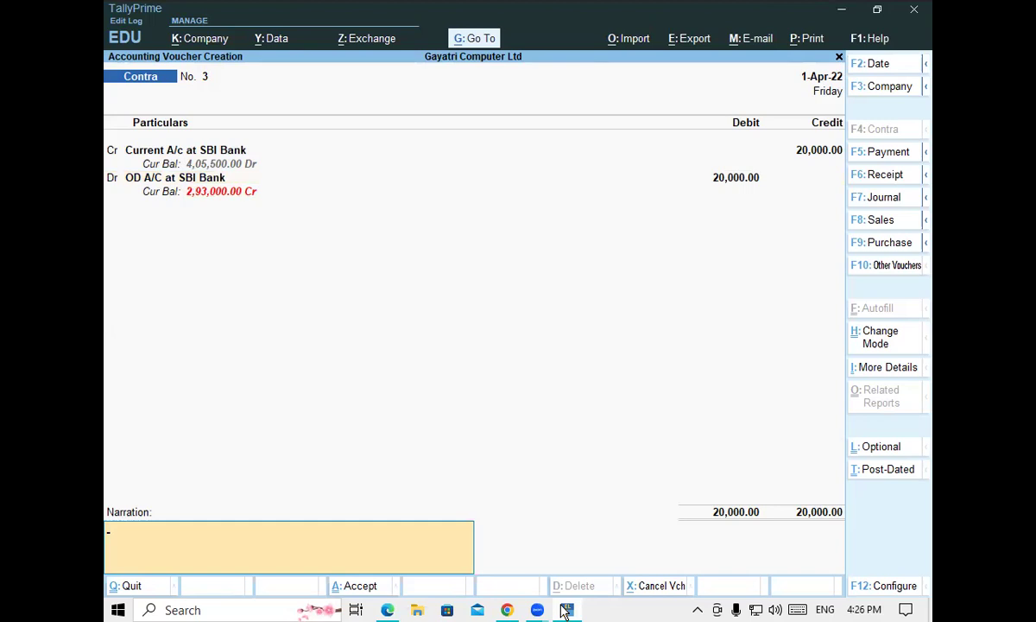
key(Return)
key(Return)
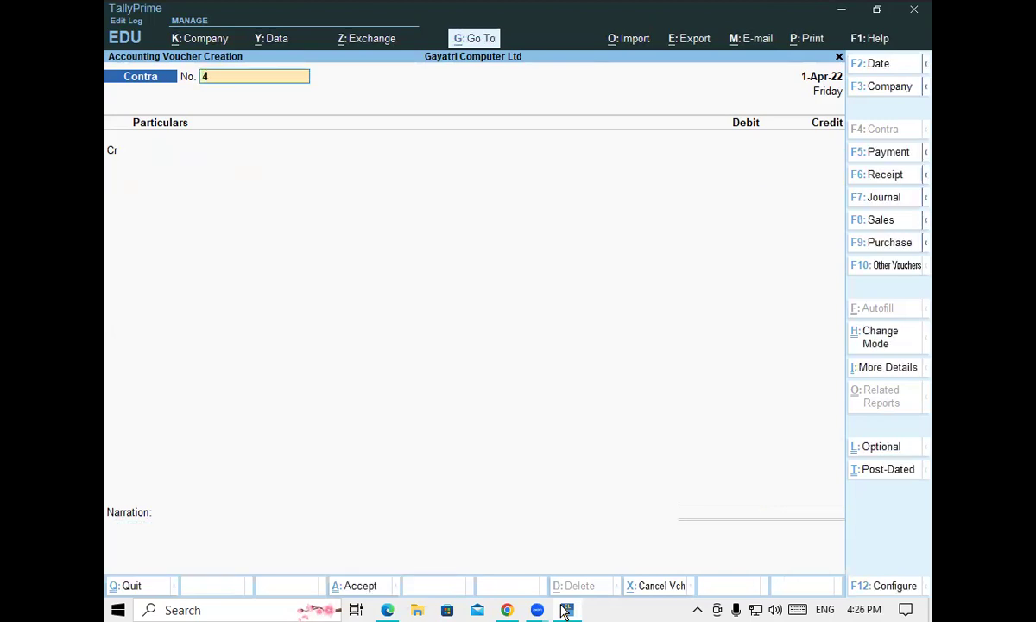
Using the fourth contra example in the PDF notes, credit Cash with 50,000 and choose Current A/c at SBI Bank as debit ledger.
key(alt+Tab)
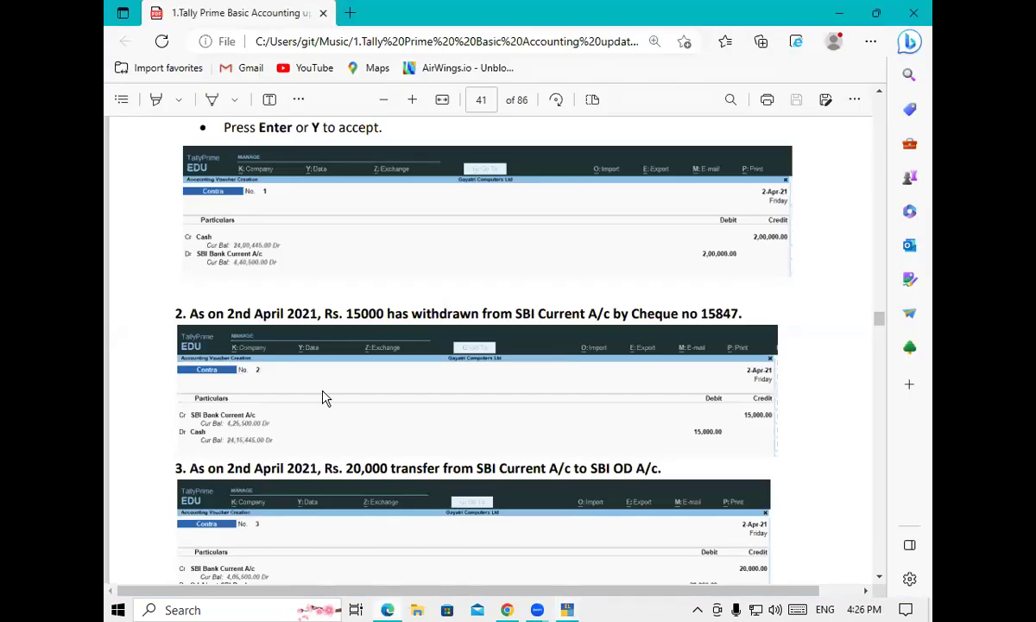
scroll(325, 398, down, 2)
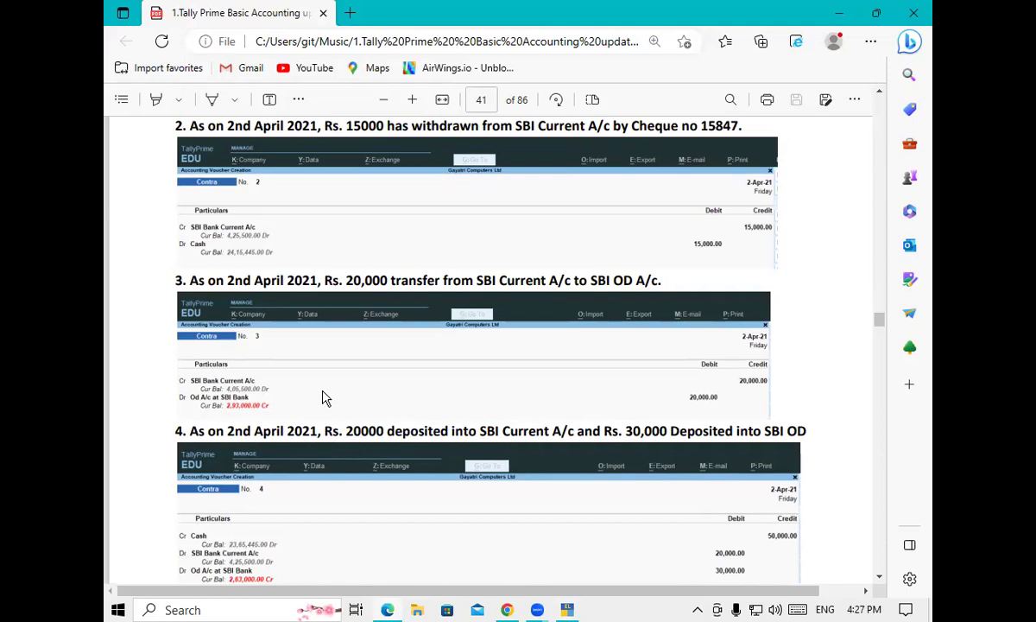
click(565, 611)
key(Return)
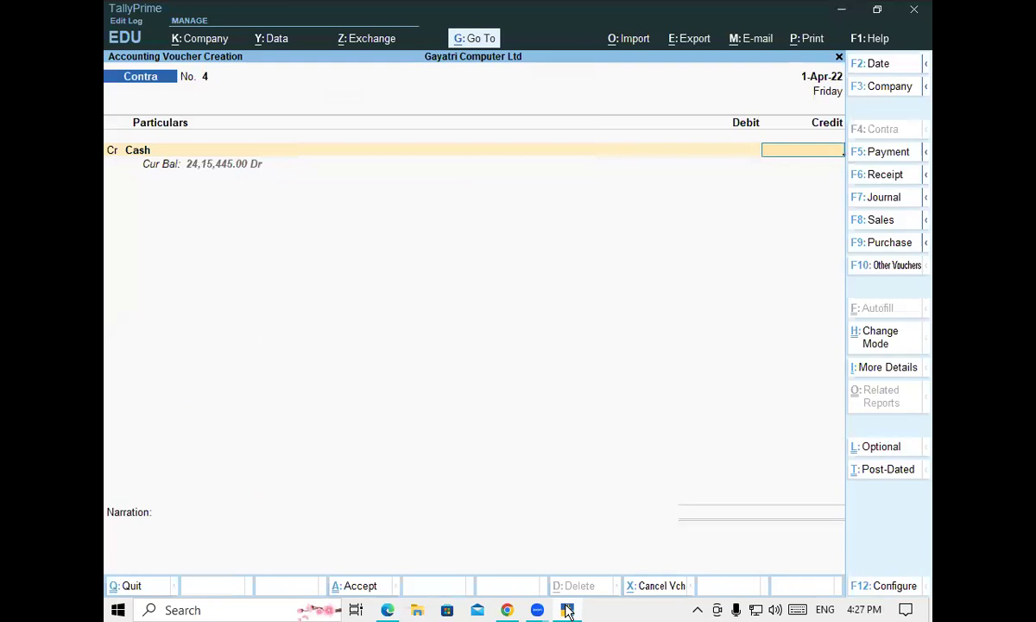
text(500)
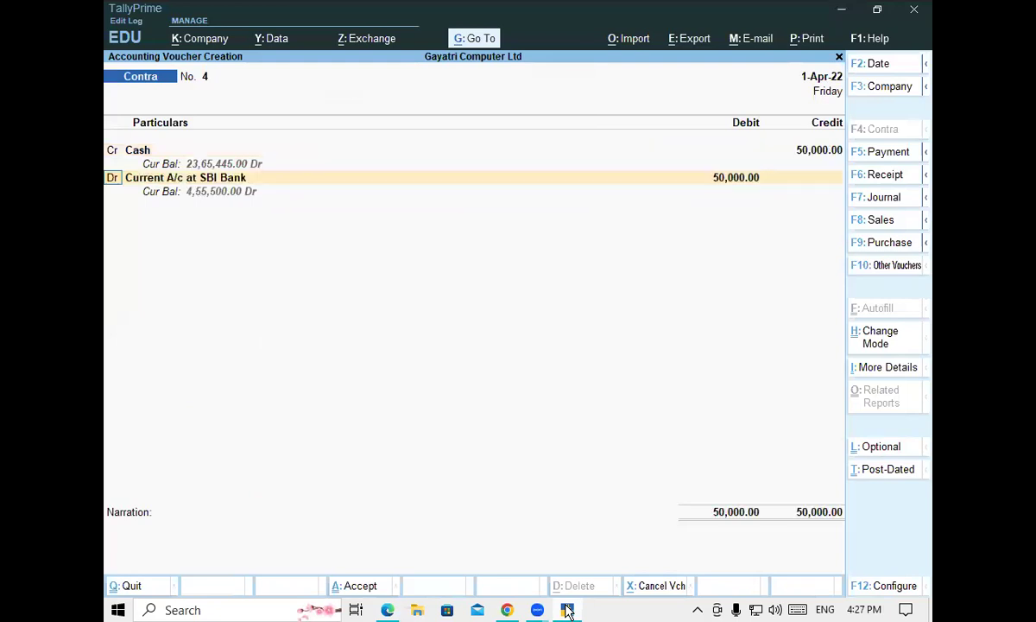
Set the Current A/c at SBI Bank debit to 20,000 and accept its Cash allocation with denominations and bank details blank.
key(Return)
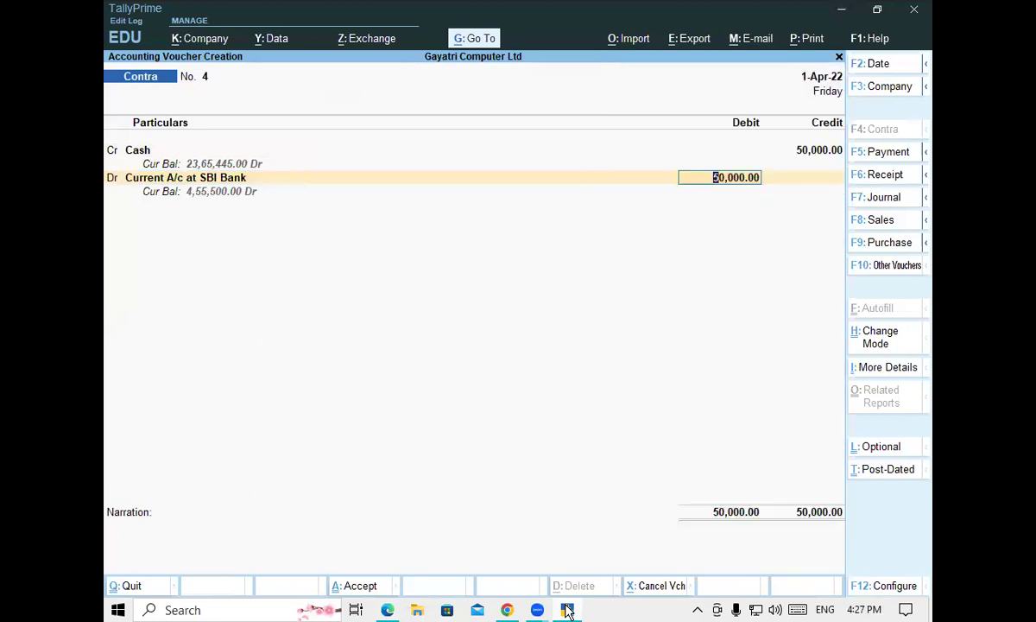
text(20,000)
key(Return)
key(Return)
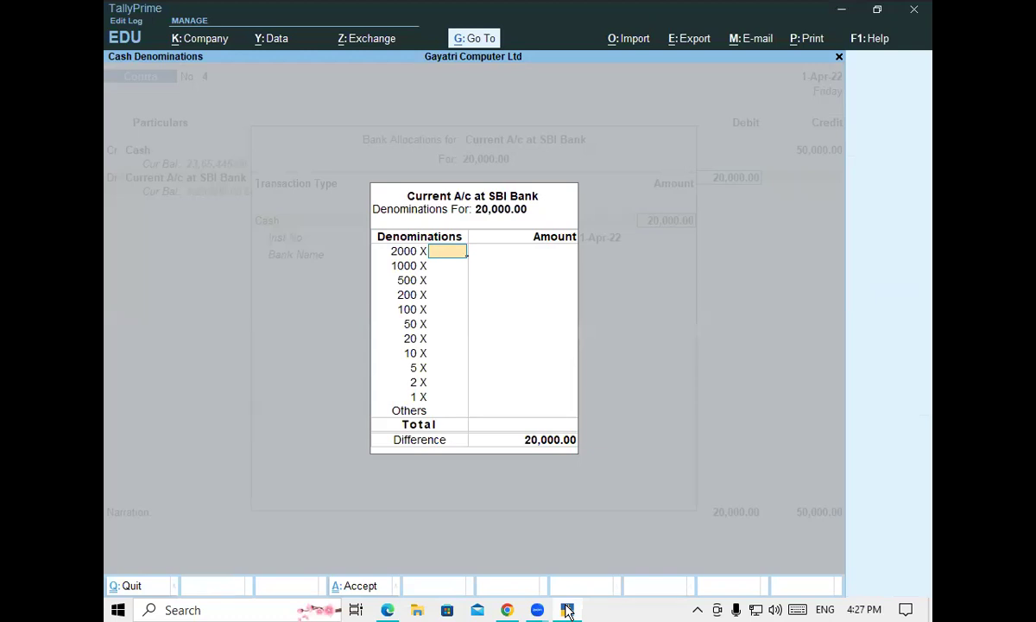
key(Return)
key(Return)
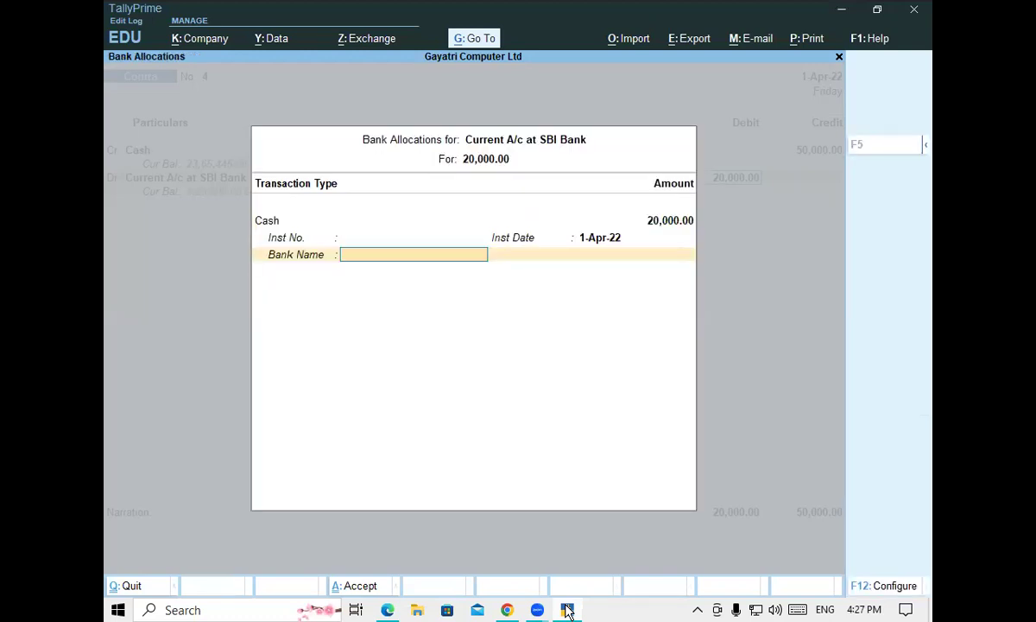
key(Return)
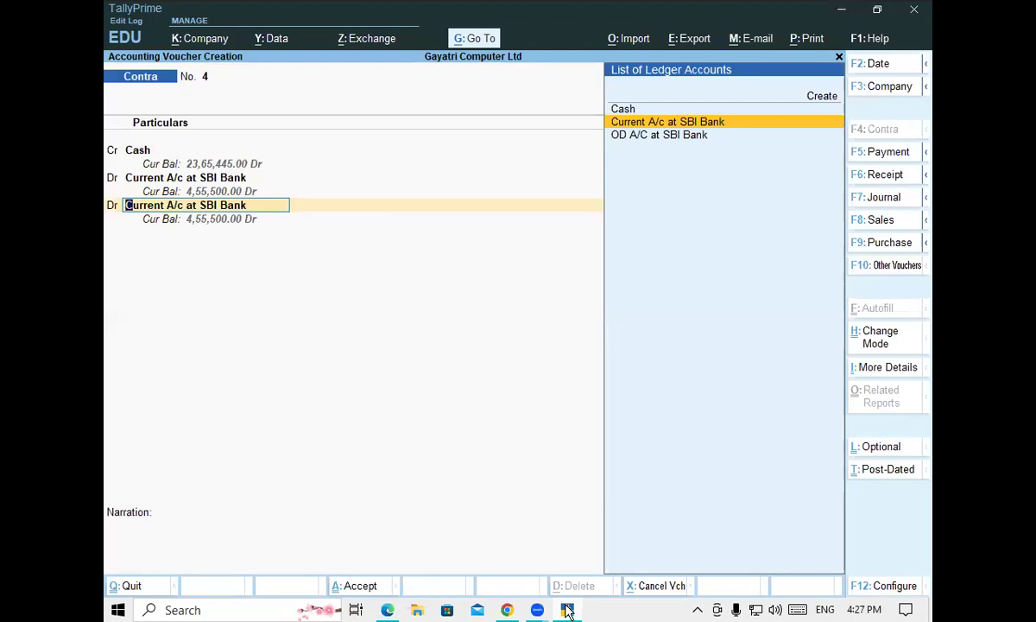
Highlight OD A/C at SBI Bank as the ledger for the second debit line of contra voucher 4.
key(Down)
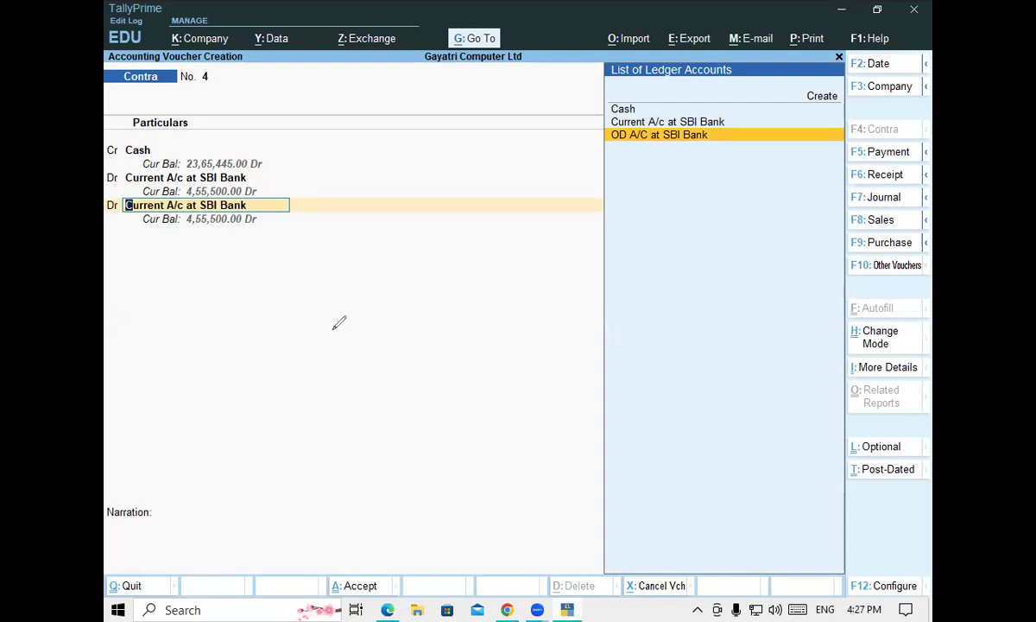
drag(316, 338, 375, 351)
drag(399, 302, 396, 339)
mouse_move(409, 290)
mouse_down()
mouse_move(421, 309)
mouse_move(413, 331)
mouse_up()
drag(449, 278, 490, 256)
click(486, 256)
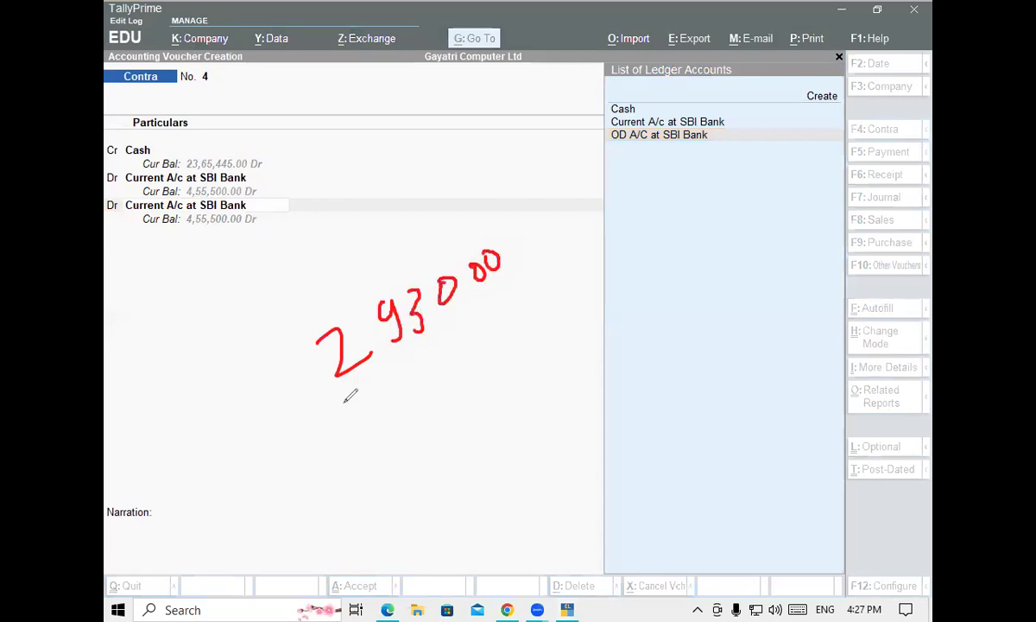
mouse_move(599, 221)
mouse_down()
mouse_move(609, 238)
mouse_move(478, 371)
mouse_move(503, 383)
mouse_up()
mouse_move(448, 421)
mouse_down()
mouse_move(469, 442)
mouse_move(456, 476)
mouse_up()
mouse_move(509, 415)
mouse_down()
mouse_move(560, 380)
mouse_move(587, 376)
mouse_up()
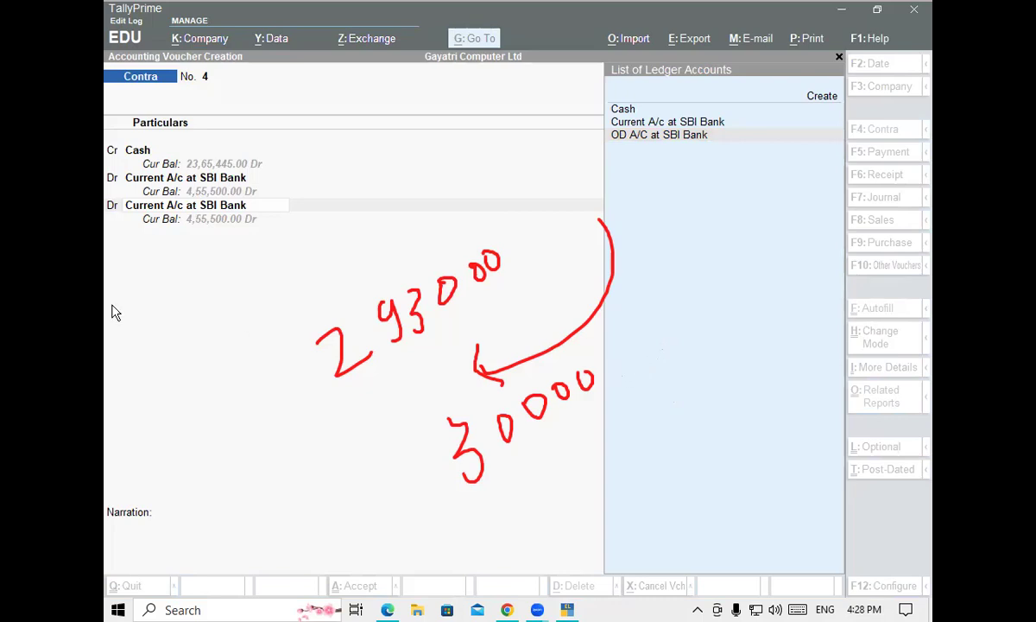
mouse_move(367, 285)
mouse_down()
mouse_move(319, 289)
mouse_move(285, 345)
mouse_move(431, 380)
mouse_move(594, 231)
mouse_move(399, 249)
mouse_up()
mouse_move(454, 153)
mouse_down()
mouse_move(445, 181)
mouse_move(458, 146)
mouse_move(494, 147)
mouse_move(507, 171)
mouse_move(477, 216)
mouse_up()
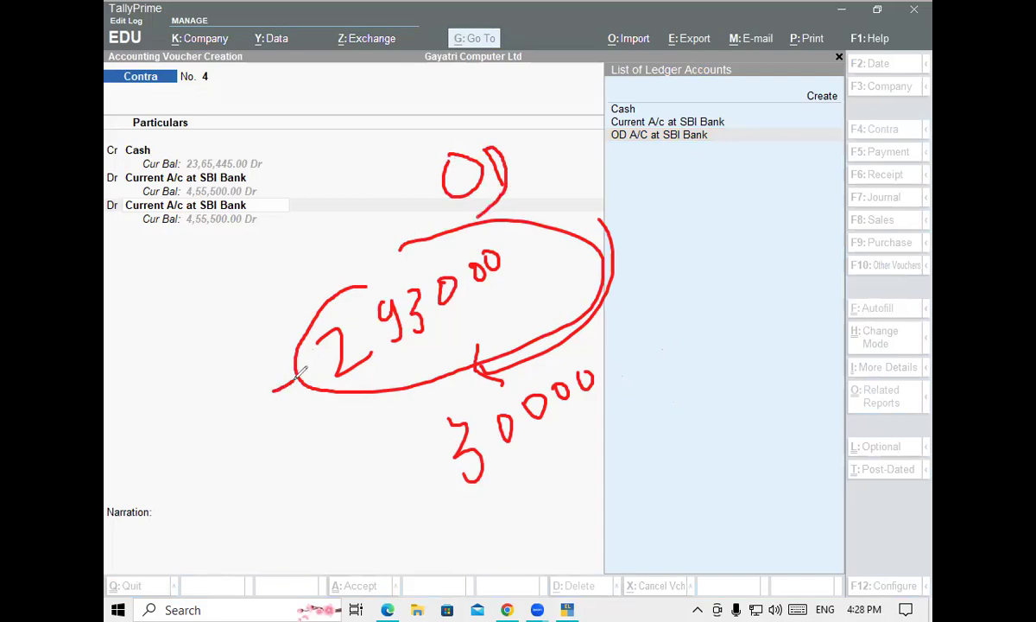
drag(275, 387, 285, 383)
drag(699, 354, 765, 320)
mouse_move(789, 275)
mouse_down()
mouse_move(779, 295)
mouse_move(811, 283)
mouse_move(812, 301)
mouse_up()
mouse_move(839, 259)
mouse_down()
mouse_move(829, 274)
mouse_move(901, 233)
mouse_up()
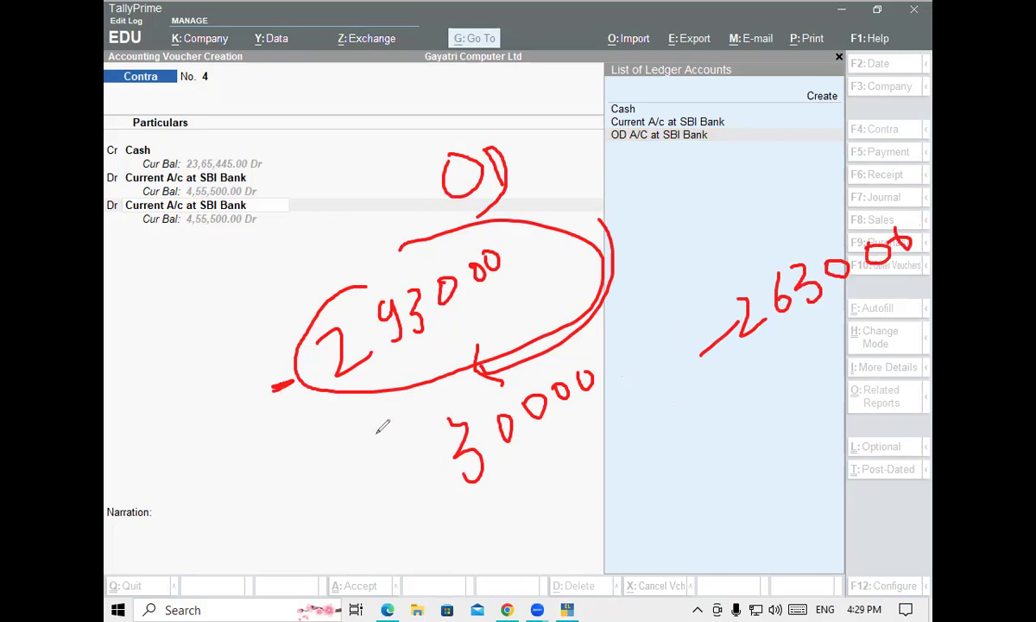
drag(316, 404, 423, 340)
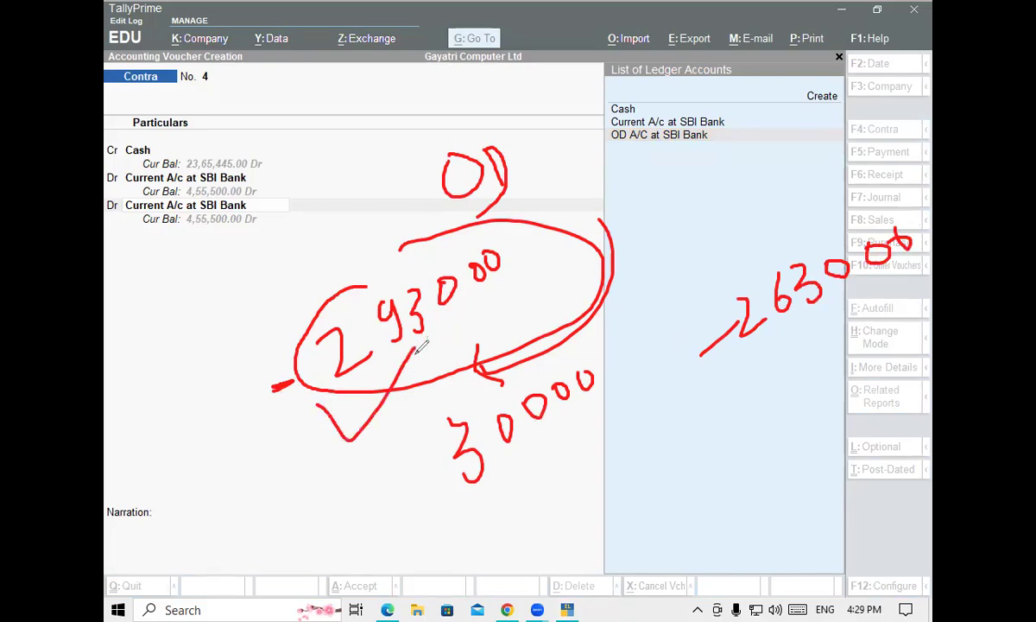